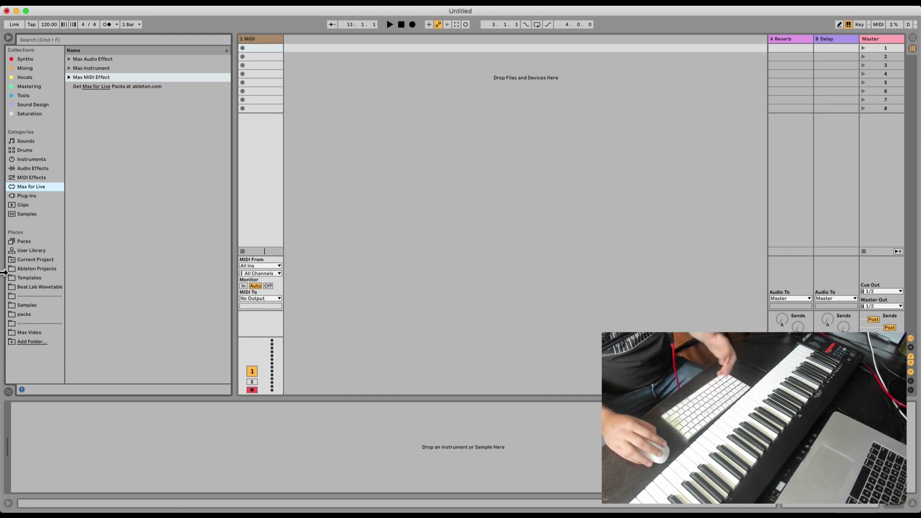
Browse the installed packs and expand the Max for Live Essentials pack
{"action": "left_click", "coordinate": [25, 240]}
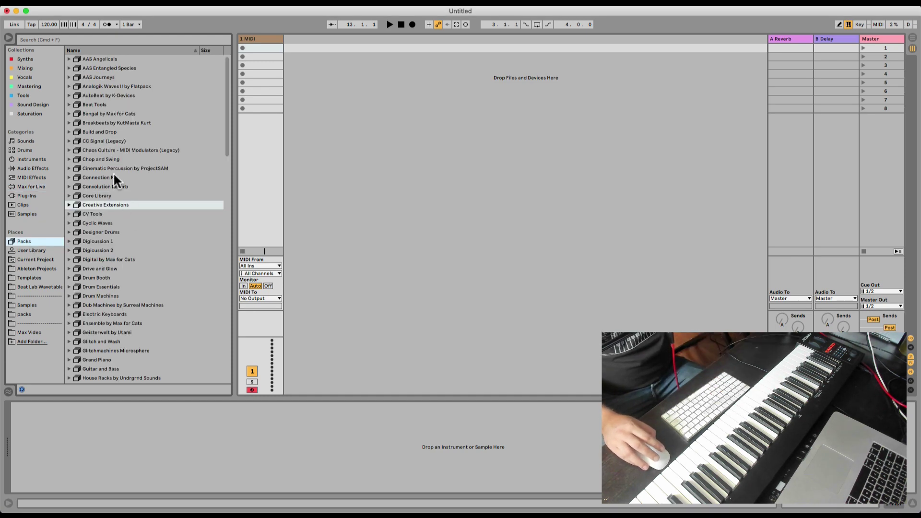
{"action": "scroll", "coordinate": [114, 176], "scroll_direction": "down", "scroll_amount": 6}
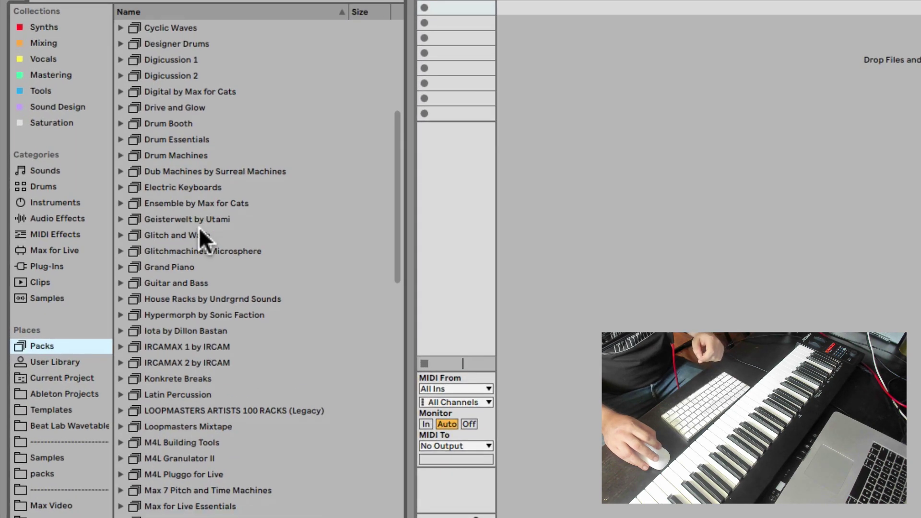
{"action": "scroll", "coordinate": [199, 227], "scroll_direction": "down", "scroll_amount": 2}
{"action": "left_click", "coordinate": [180, 384]}
{"action": "key", "text": "Right"}
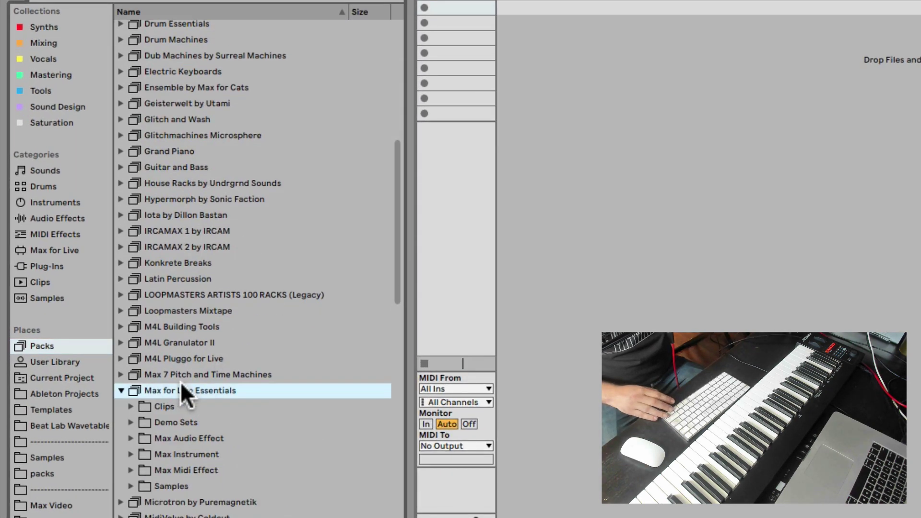
Open the Max Midi Effect folder of the pack and load Instant Haus.amxd onto the MIDI track
{"action": "key", "text": "Down"}
{"action": "key", "text": "Down"}
{"action": "key", "text": "Down"}
{"action": "key", "text": "Down"}
{"action": "key", "text": "Down"}
{"action": "key", "text": "Up"}
{"action": "key", "text": "Up"}
{"action": "key", "text": "Down"}
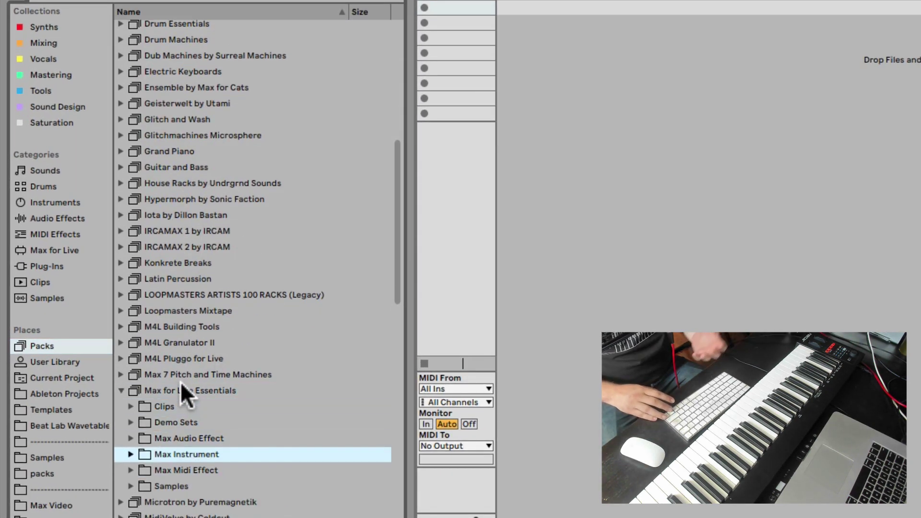
{"action": "key", "text": "Down"}
{"action": "key", "text": "Right"}
{"action": "scroll", "coordinate": [280, 420], "scroll_direction": "down", "scroll_amount": 3}
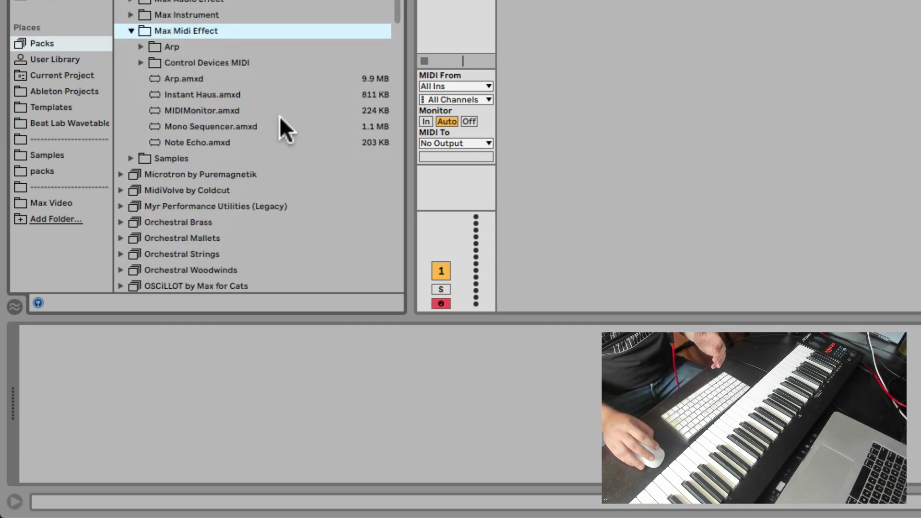
{"action": "left_click_drag", "start_coordinate": [167, 95], "coordinate": [463, 2]}
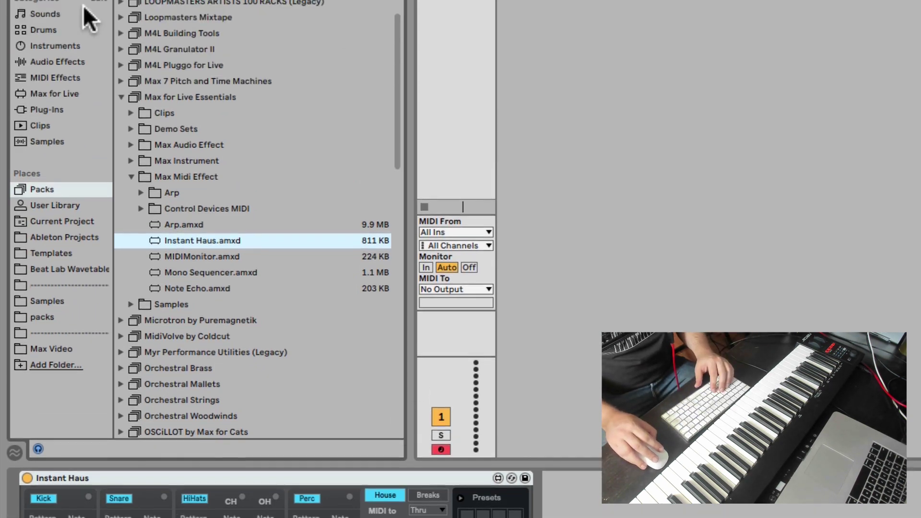
Search the Drums category for "house" and load House Drum Rack.adg after Instant Haus on the MIDI track
{"action": "left_click", "coordinate": [73, 195]}
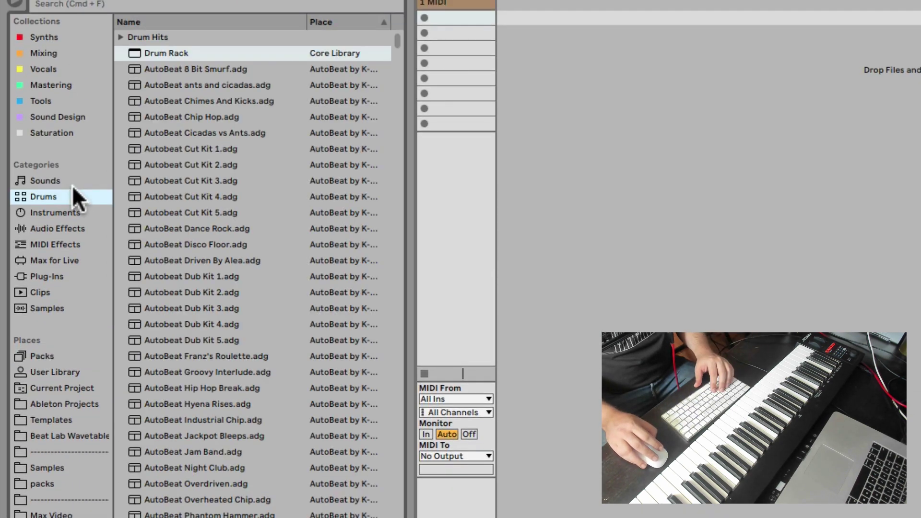
{"action": "left_click", "coordinate": [105, 5]}
{"action": "type", "text": "house"}
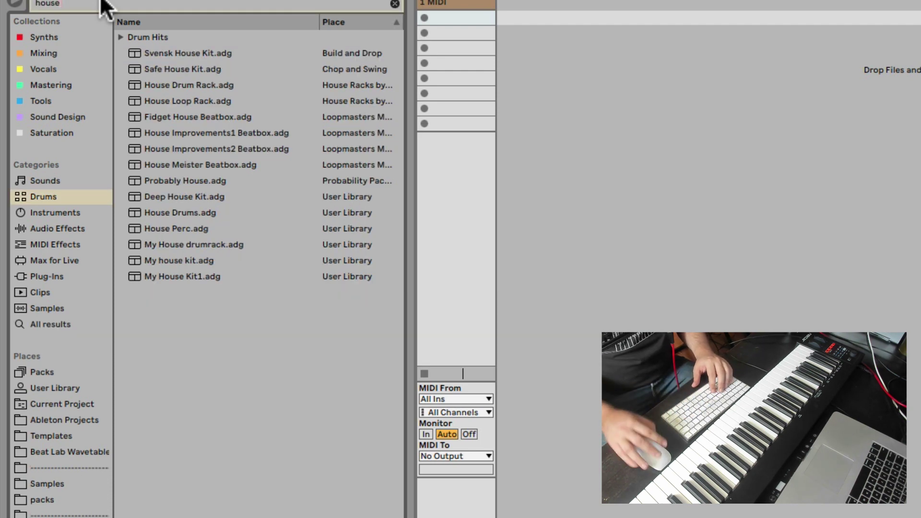
{"action": "left_click", "coordinate": [171, 98]}
{"action": "left_click", "coordinate": [188, 86]}
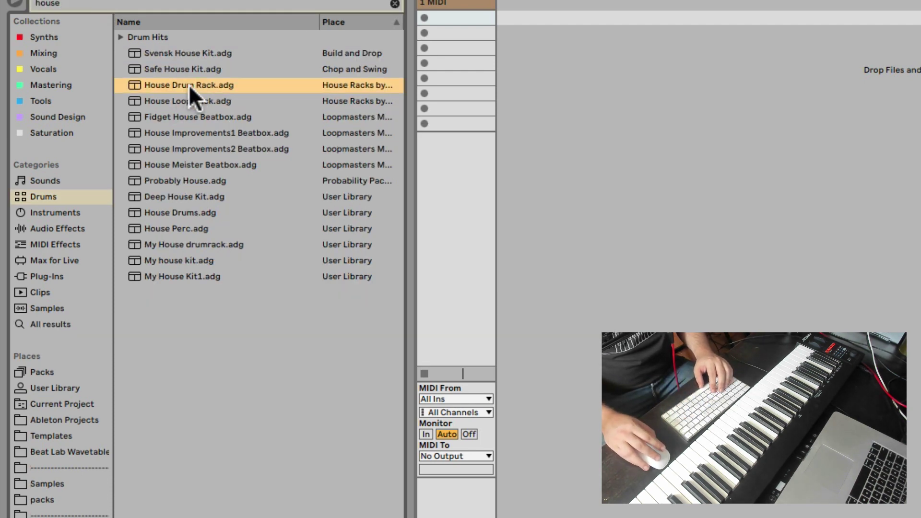
{"action": "left_click_drag", "start_coordinate": [189, 85], "coordinate": [658, 399]}
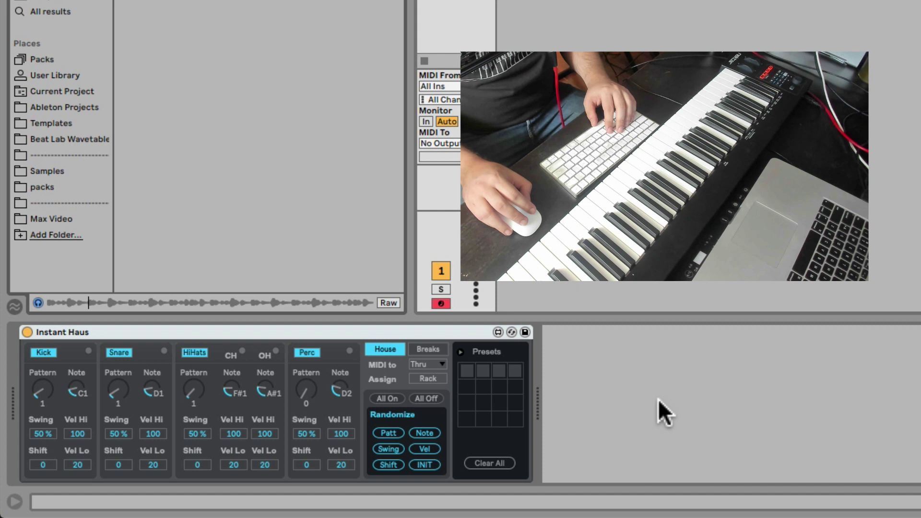
{"action": "left_click", "coordinate": [658, 399]}
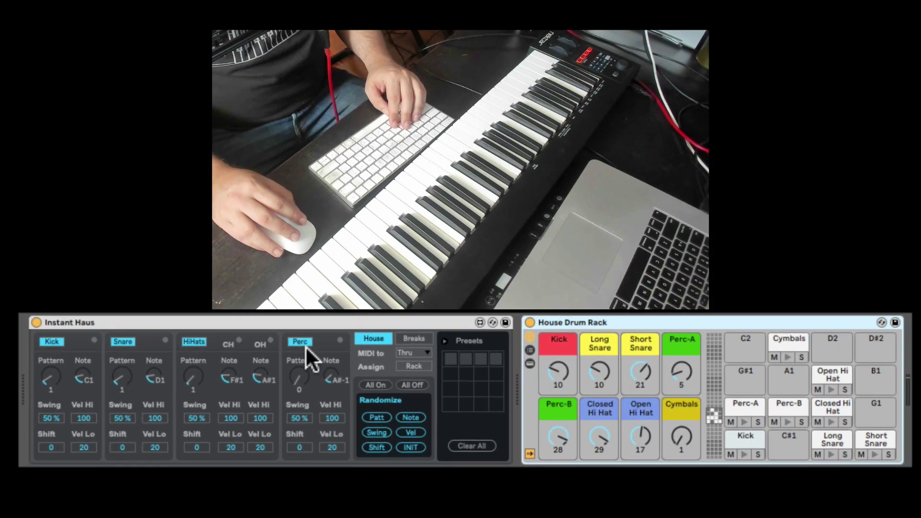
Switch off the Snare, HiHats and Perc parts in Instant Haus so only the Kick plays
{"action": "left_click", "coordinate": [85, 383]}
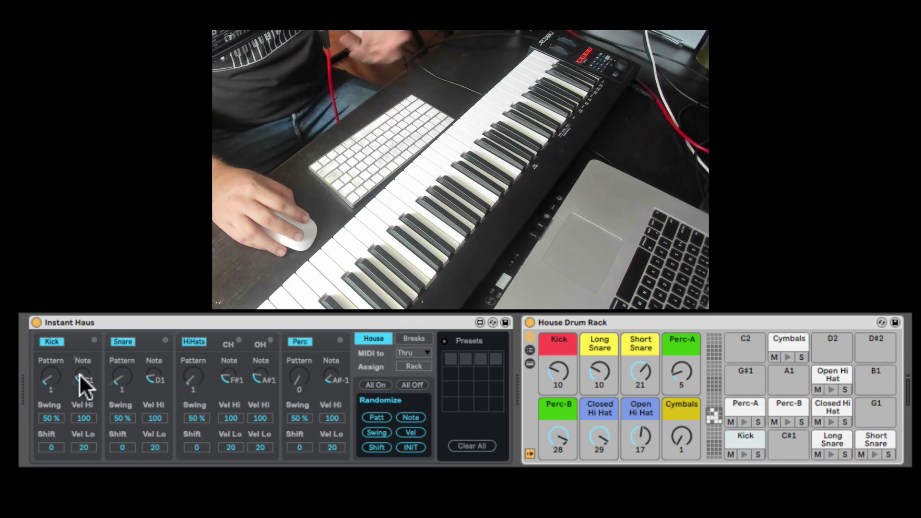
{"action": "left_click", "coordinate": [126, 342]}
{"action": "left_click", "coordinate": [192, 342]}
{"action": "left_click", "coordinate": [298, 342]}
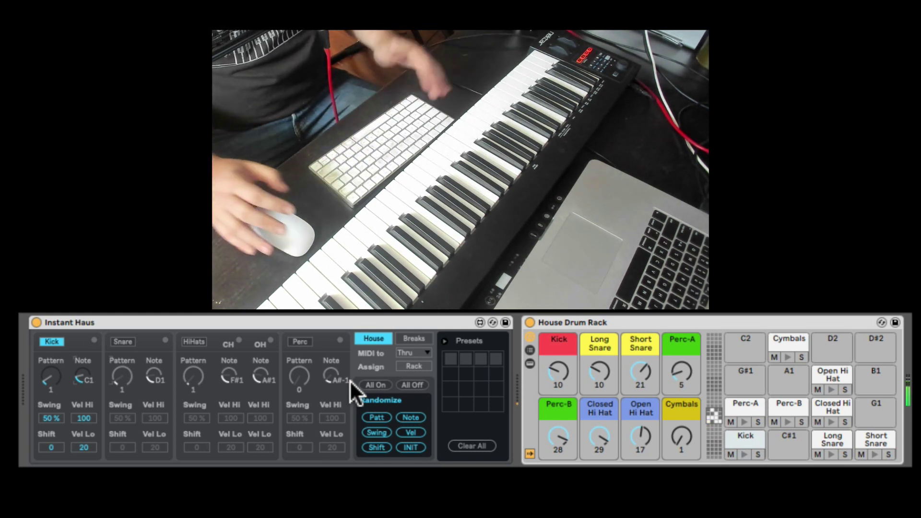
{"action": "left_click", "coordinate": [82, 377]}
{"action": "key", "text": "Up"}
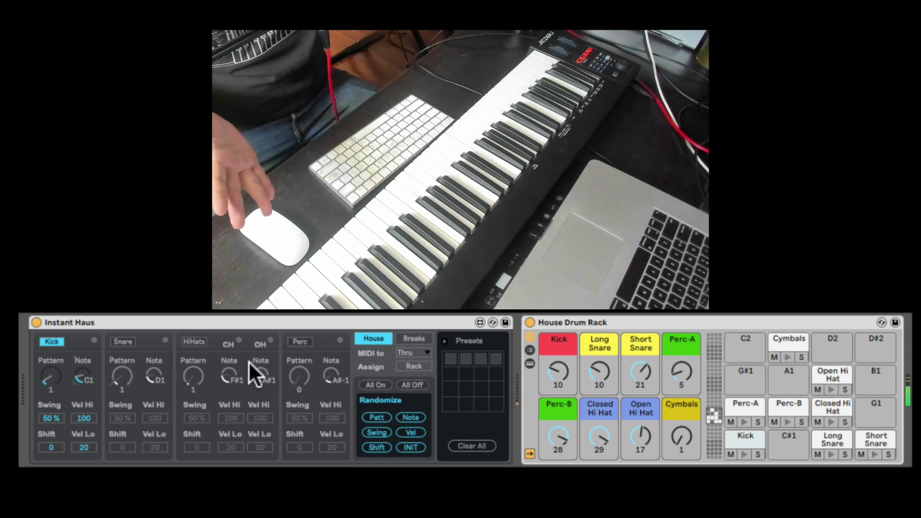
Audition the different Kick patterns in Instant Haus and settle on pattern 9
{"action": "left_click", "coordinate": [49, 374]}
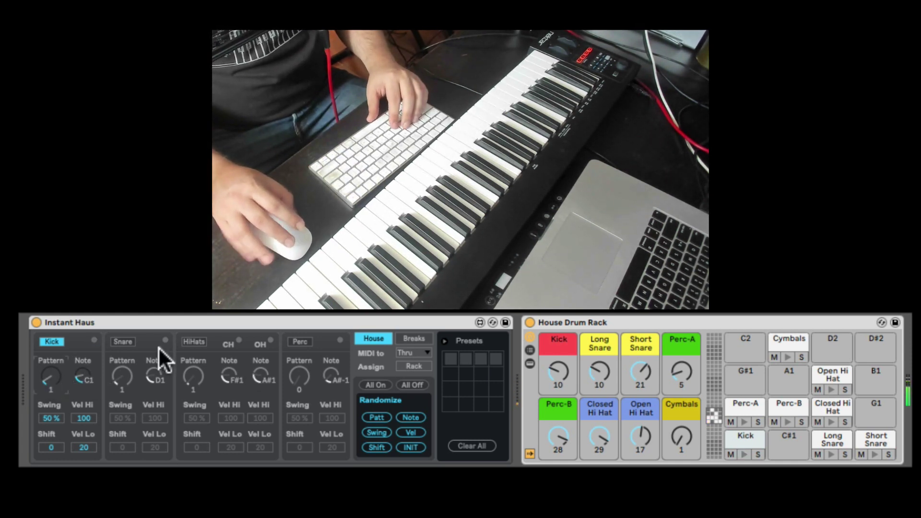
{"action": "key", "text": "Up"}
{"action": "key", "text": "Up"}
{"action": "key", "text": "Up"}
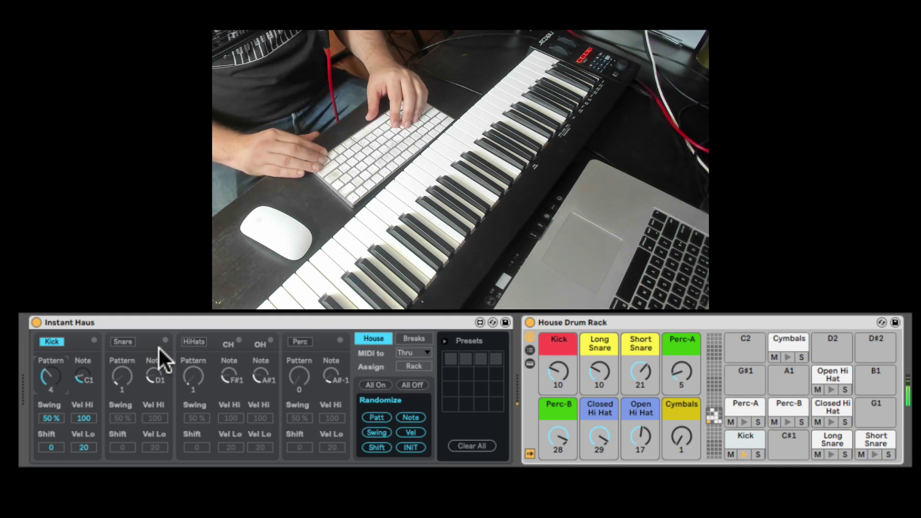
{"action": "key", "text": "Up"}
{"action": "key", "text": "Up"}
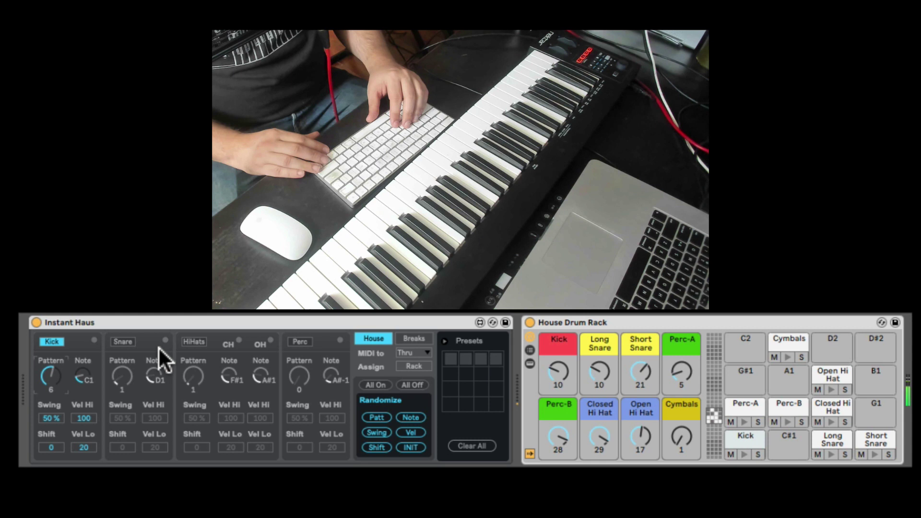
{"action": "key", "text": "Up"}
{"action": "key", "text": "Up"}
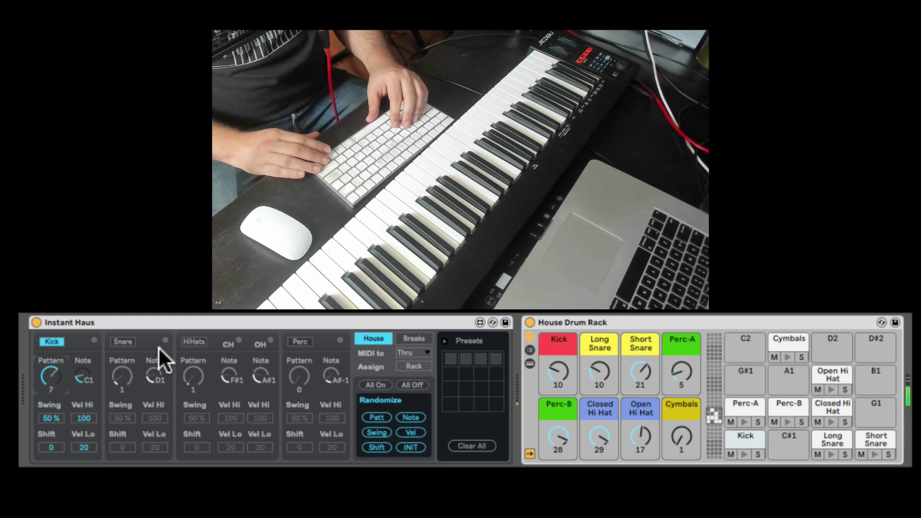
{"action": "key", "text": "Down"}
{"action": "key", "text": "Down"}
{"action": "key", "text": "Down"}
{"action": "key", "text": "Down"}
{"action": "key", "text": "Down"}
{"action": "key", "text": "Down"}
{"action": "key", "text": "Down"}
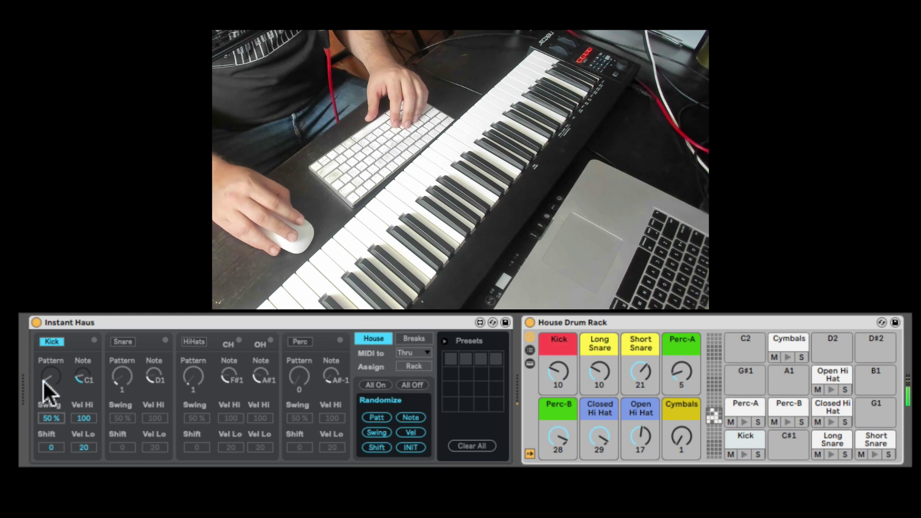
{"action": "mouse_move", "coordinate": [51, 376]}
{"action": "left_mouse_down"}
{"action": "mouse_move", "coordinate": [50, 350]}
{"action": "mouse_move", "coordinate": [52, 379]}
{"action": "left_mouse_up"}
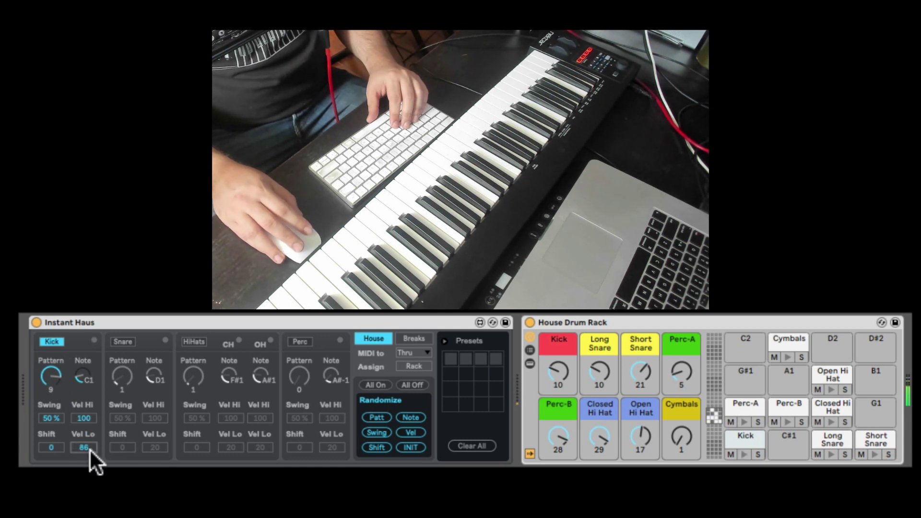
Set the Kick's low velocity to 6 and its high velocity to 113
{"action": "type", "text": "0"}
{"action": "key", "text": "Return"}
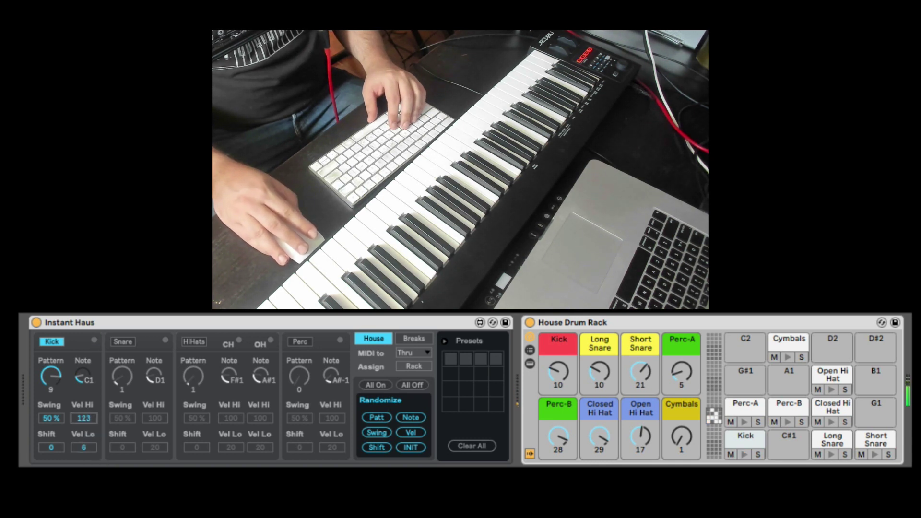
{"action": "left_click_drag", "start_coordinate": [91, 418], "coordinate": [53, 445]}
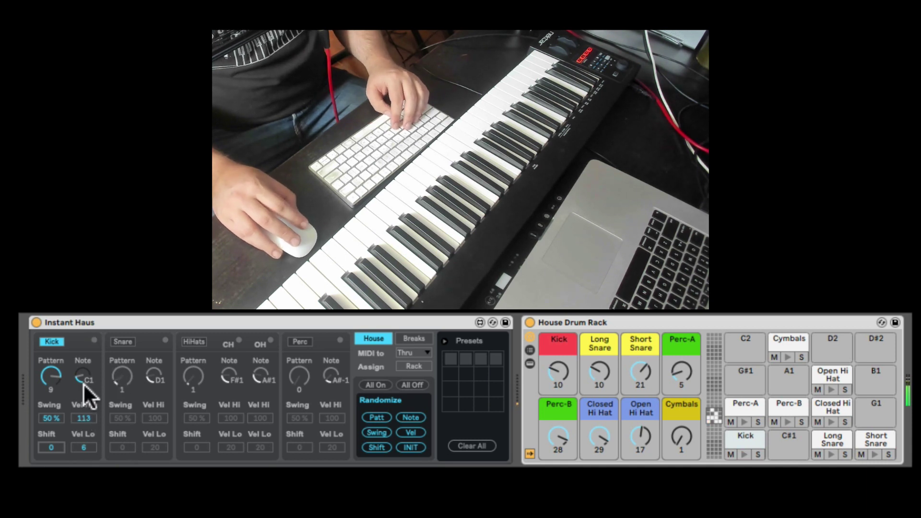
Switch on the Snare part and set its pattern to 4
{"action": "left_click", "coordinate": [120, 341]}
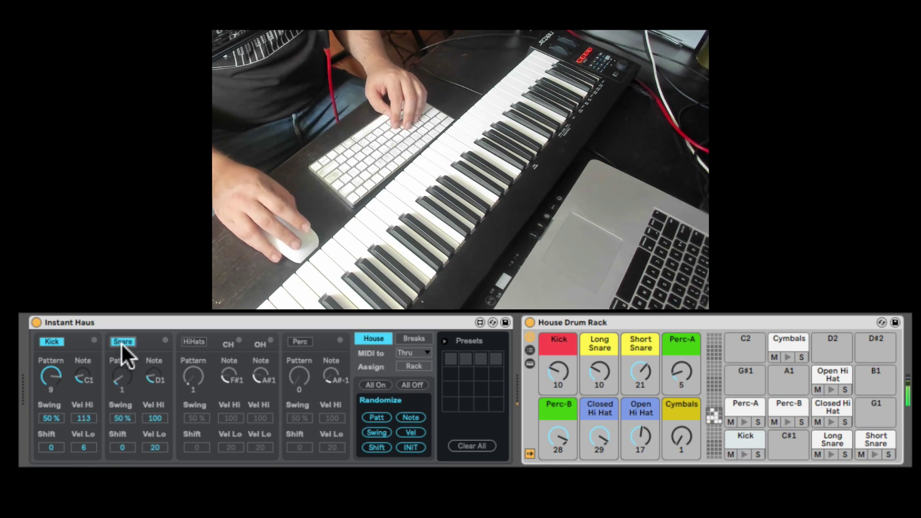
{"action": "left_click", "coordinate": [129, 376]}
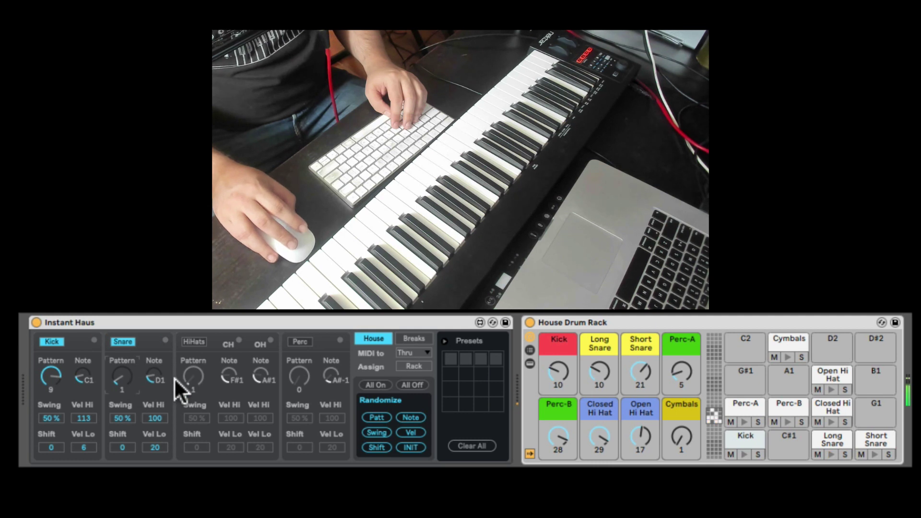
{"action": "key", "text": "Up"}
{"action": "key", "text": "Up"}
{"action": "key", "text": "Up"}
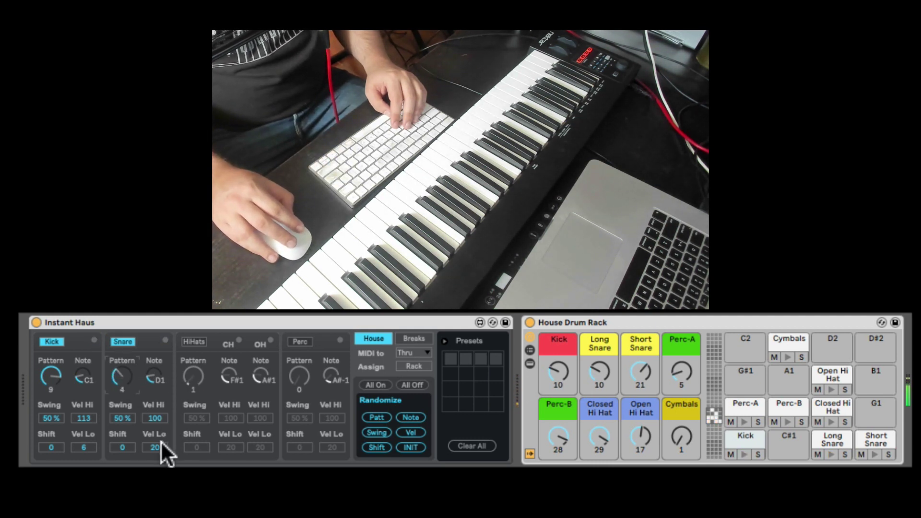
Set the Snare's low velocity to 7 and high velocity to 102, keeping its shift at 0
{"action": "left_click_drag", "start_coordinate": [159, 444], "coordinate": [159, 457]}
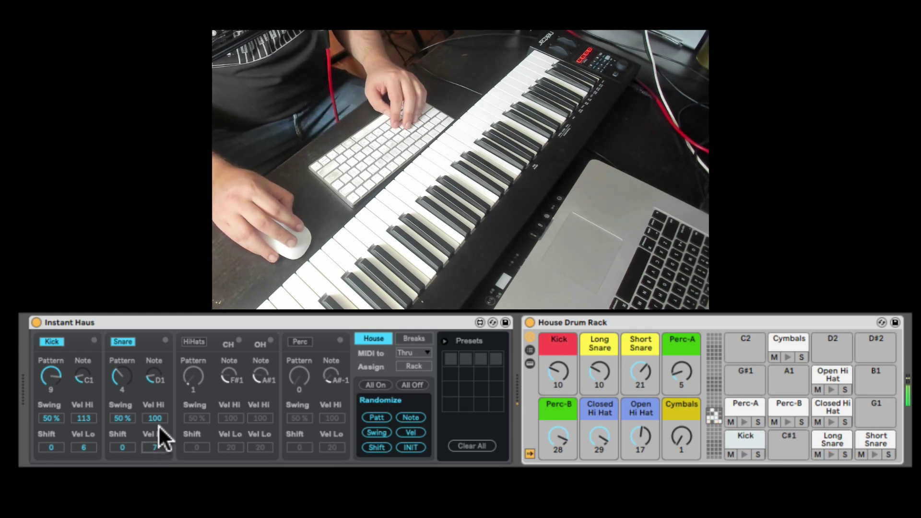
{"action": "left_click_drag", "start_coordinate": [159, 424], "coordinate": [159, 421]}
{"action": "left_click_drag", "start_coordinate": [113, 445], "coordinate": [115, 434]}
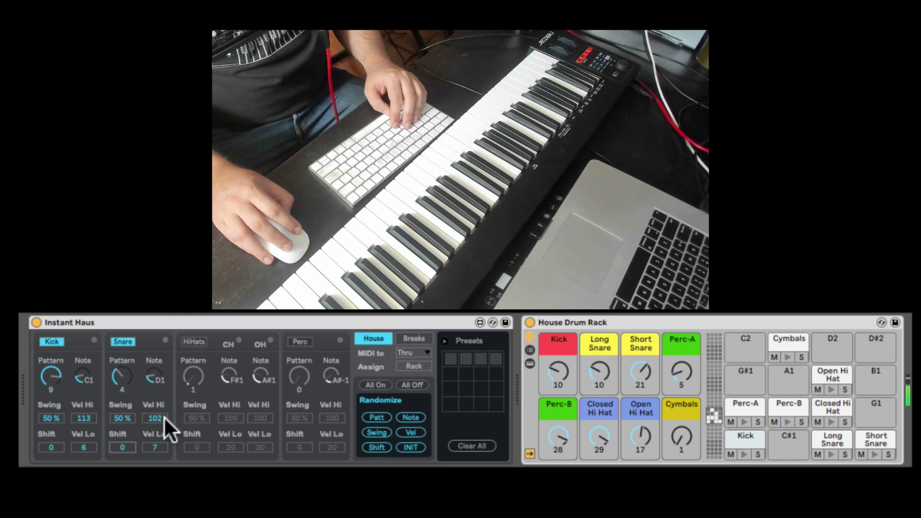
Switch on the HiHats part and set its pattern to 14
{"action": "left_click", "coordinate": [204, 342]}
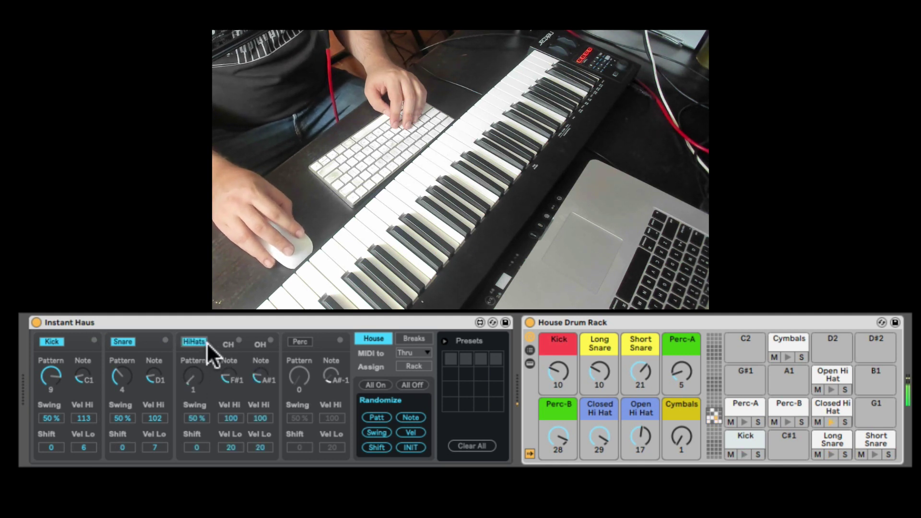
{"action": "left_click_drag", "start_coordinate": [184, 381], "coordinate": [183, 376]}
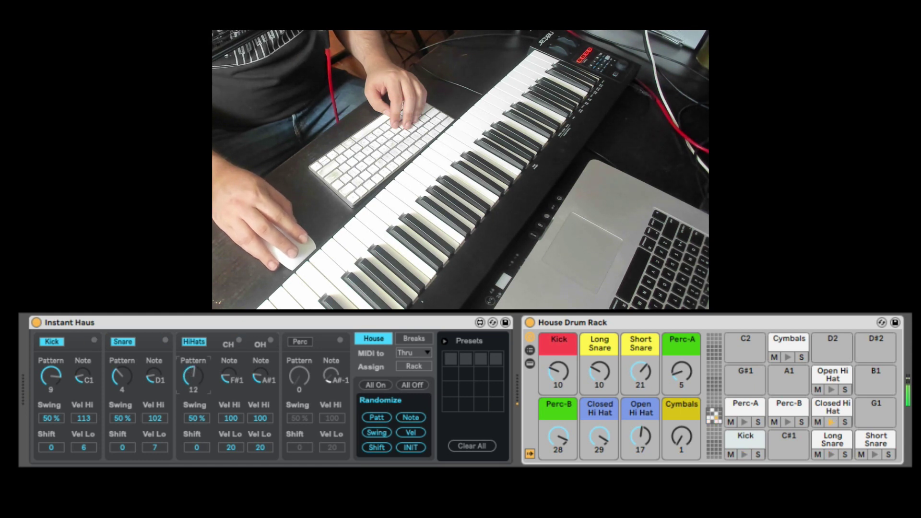
{"action": "left_click_drag", "start_coordinate": [190, 377], "coordinate": [190, 367]}
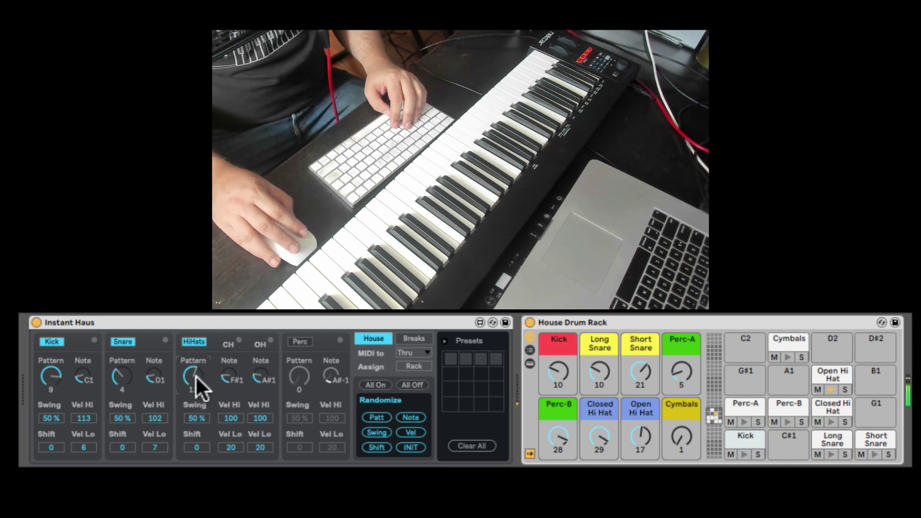
{"action": "left_click_drag", "start_coordinate": [197, 377], "coordinate": [196, 374]}
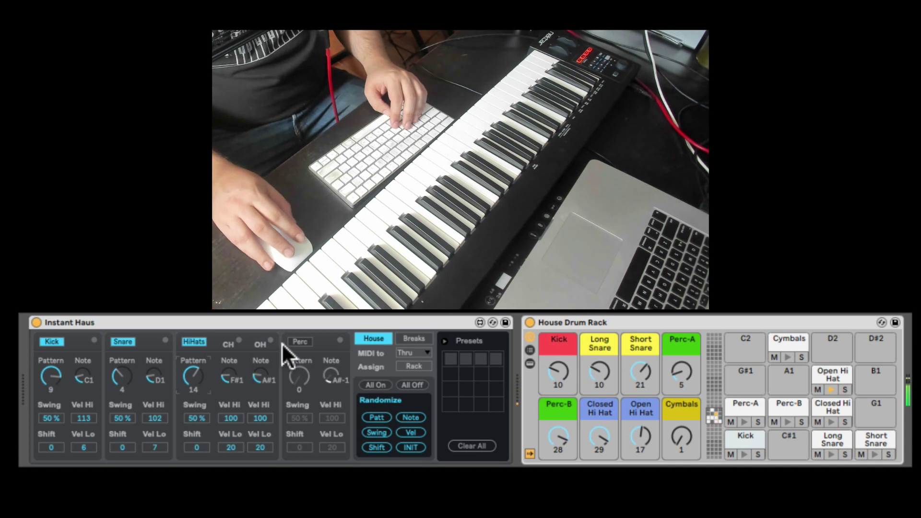
Switch on the Perc part with its note set to E1 for the Perc-A pad and its pattern set to 6
{"action": "left_click", "coordinate": [296, 344]}
{"action": "left_click_drag", "start_coordinate": [299, 382], "coordinate": [300, 379]}
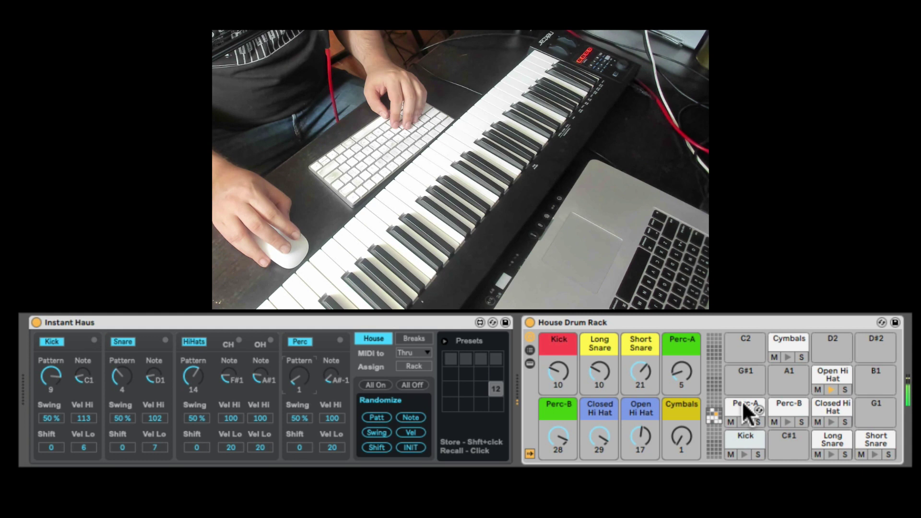
{"action": "left_click", "coordinate": [339, 375]}
{"action": "type", "text": "e"}
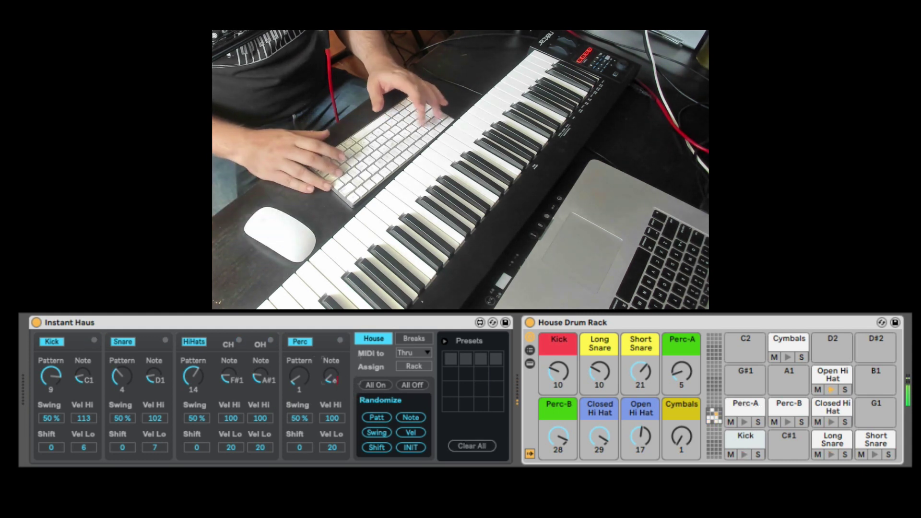
{"action": "type", "text": "1"}
{"action": "key", "text": "Return"}
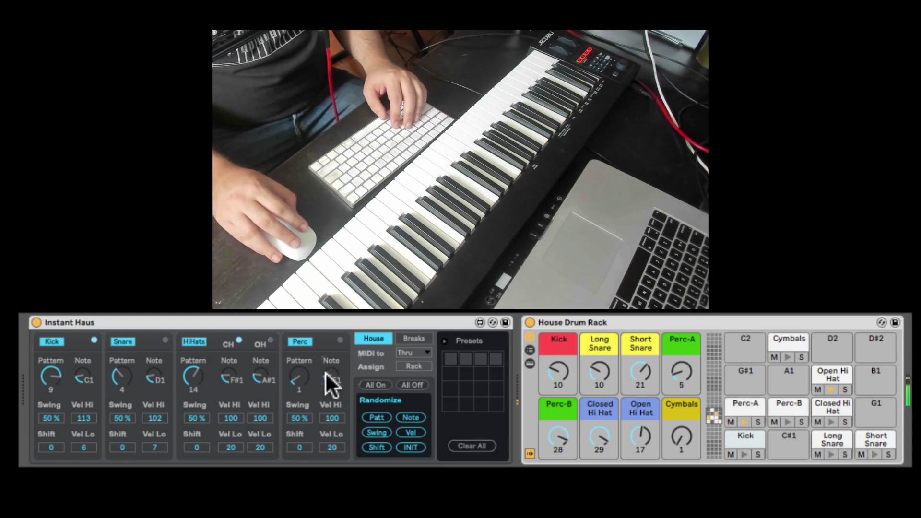
{"action": "left_click_drag", "start_coordinate": [303, 376], "coordinate": [296, 375]}
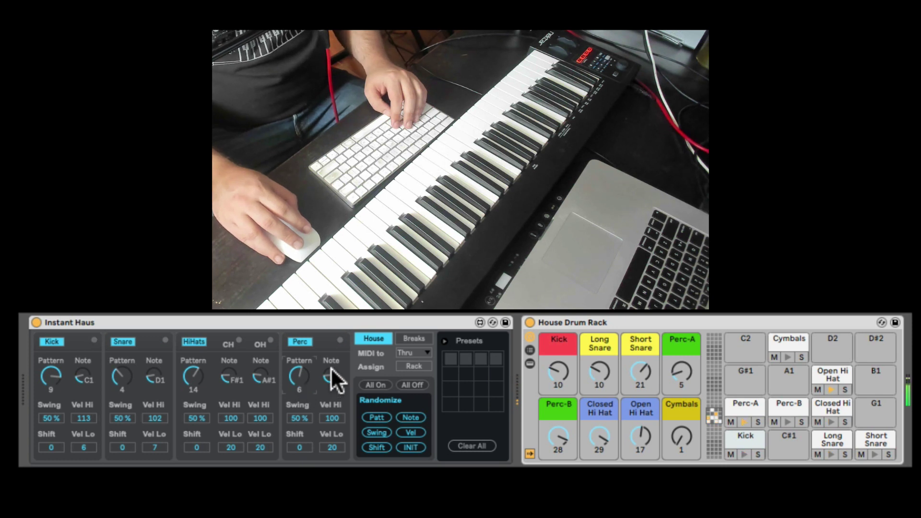
Randomize the patterns, swing, velocities and shift of all four drum parts
{"action": "left_click", "coordinate": [377, 415]}
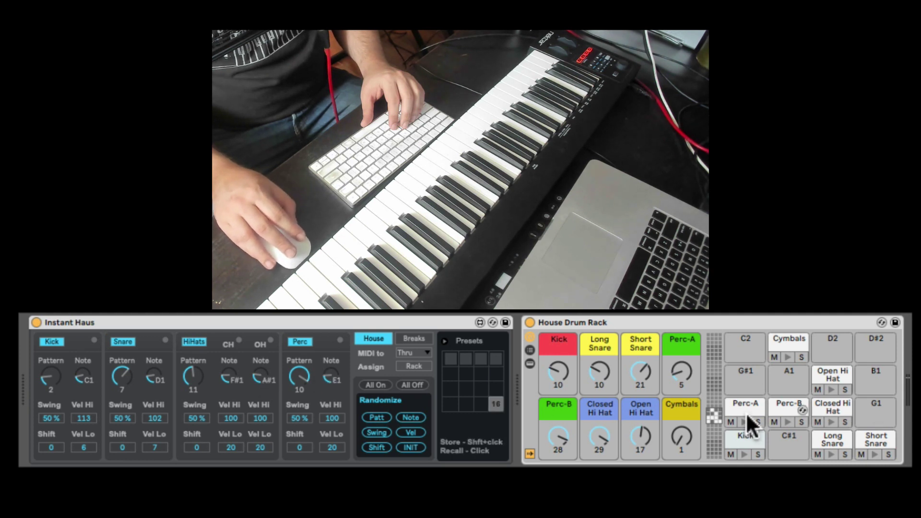
{"action": "left_click", "coordinate": [380, 431]}
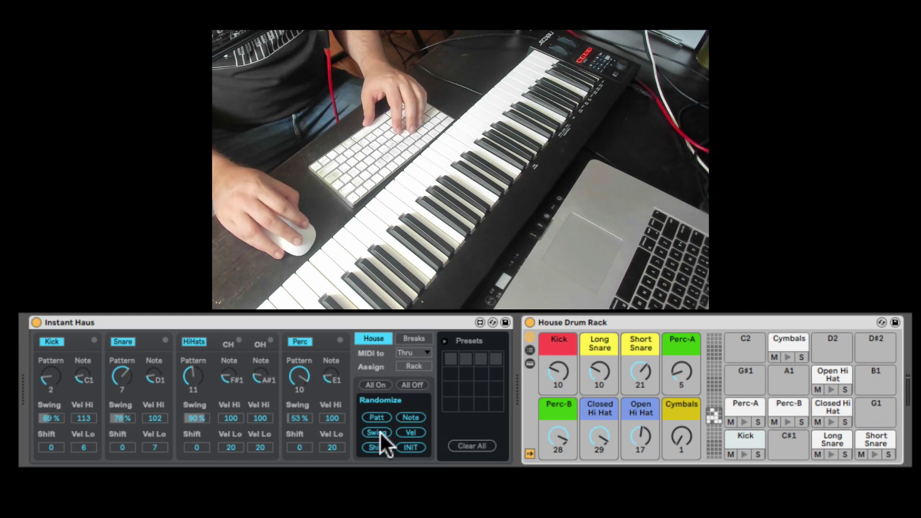
{"action": "left_click", "coordinate": [413, 432]}
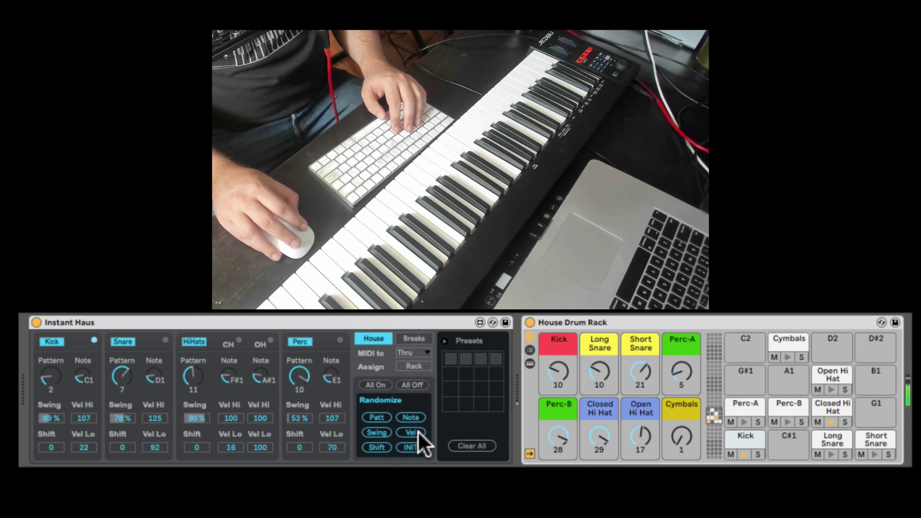
{"action": "left_click", "coordinate": [384, 442]}
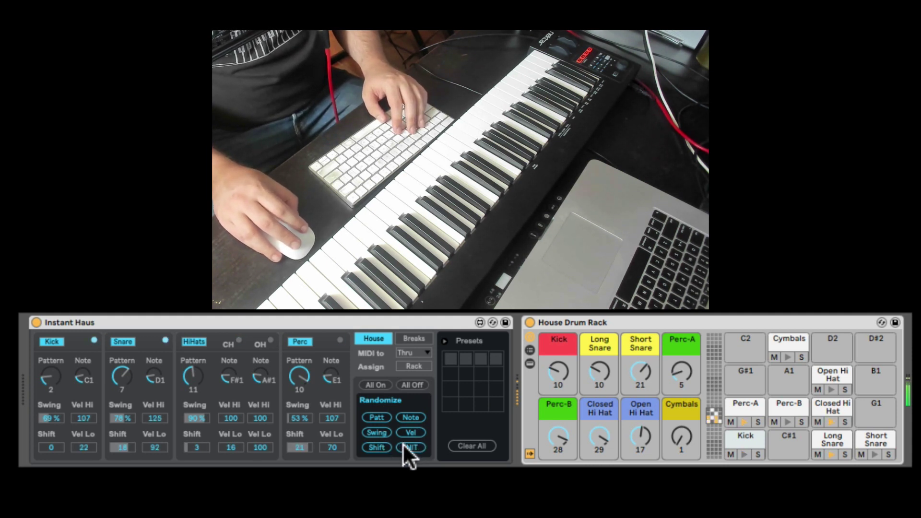
Reset all parts to their initial settings, and set the Kick pattern to 5 and the HiHats pattern to 15
{"action": "left_click", "coordinate": [402, 444]}
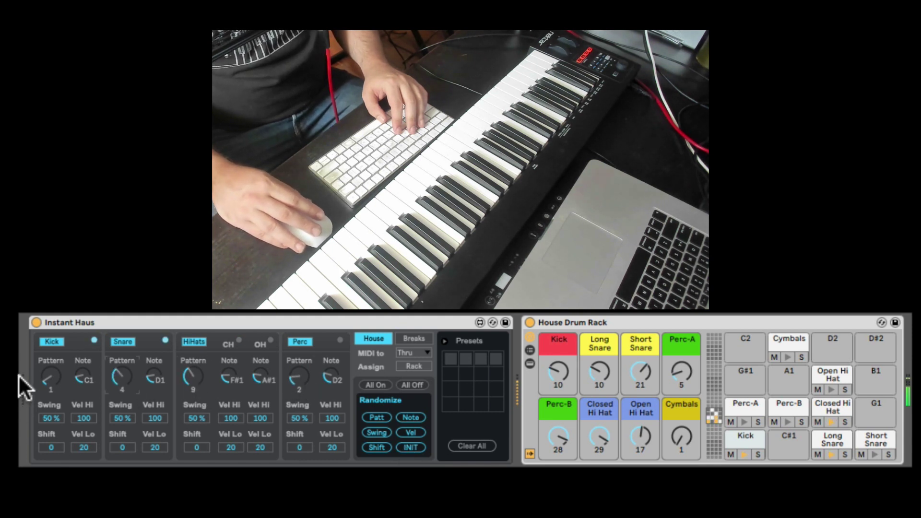
{"action": "left_click_drag", "start_coordinate": [53, 379], "coordinate": [53, 370]}
{"action": "left_click_drag", "start_coordinate": [198, 373], "coordinate": [198, 359]}
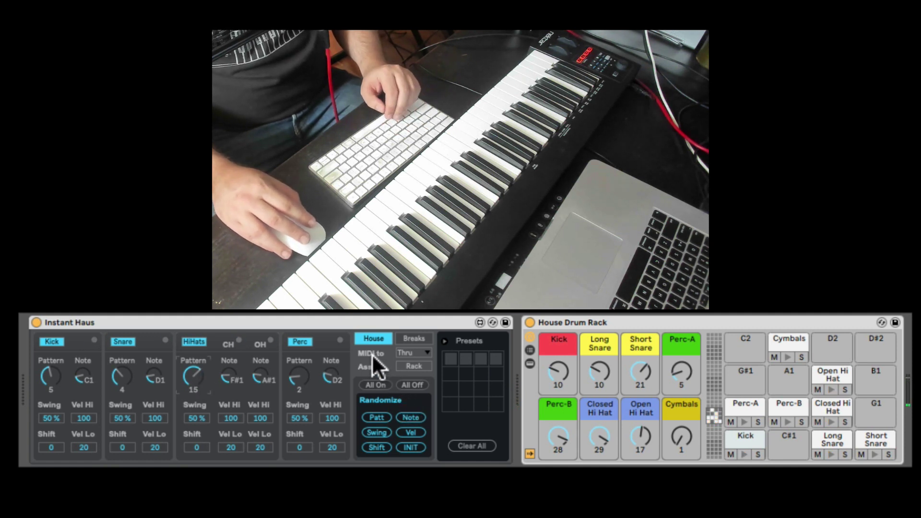
Route incoming MIDI to Patt and play notes to change the HiHats pattern, ending on pattern 17
{"action": "left_click", "coordinate": [407, 352]}
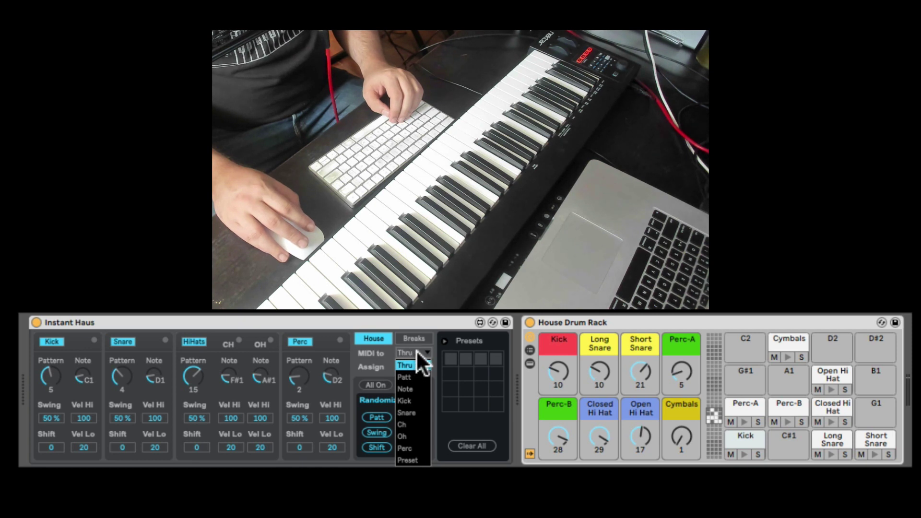
{"action": "left_click", "coordinate": [413, 377]}
{"action": "key", "text": "d"}
{"action": "key", "text": "g"}
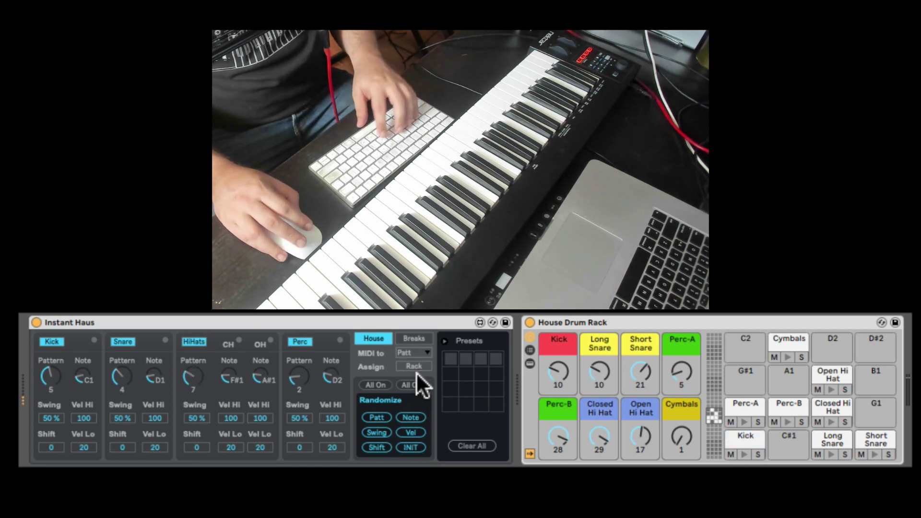
{"action": "key", "text": "h"}
{"action": "key", "text": "d"}
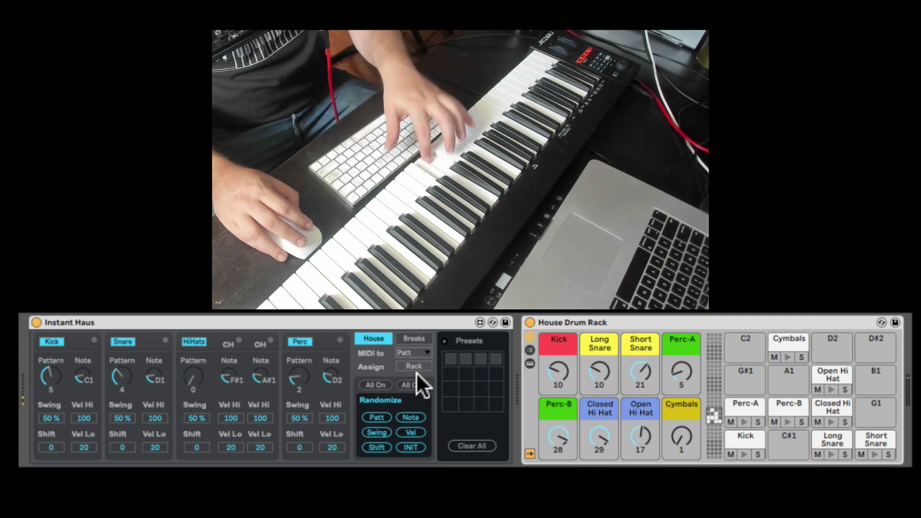
{"action": "key", "text": "f"}
Try Kick as the incoming MIDI destination and return the destination to Thru
{"action": "left_click", "coordinate": [405, 353]}
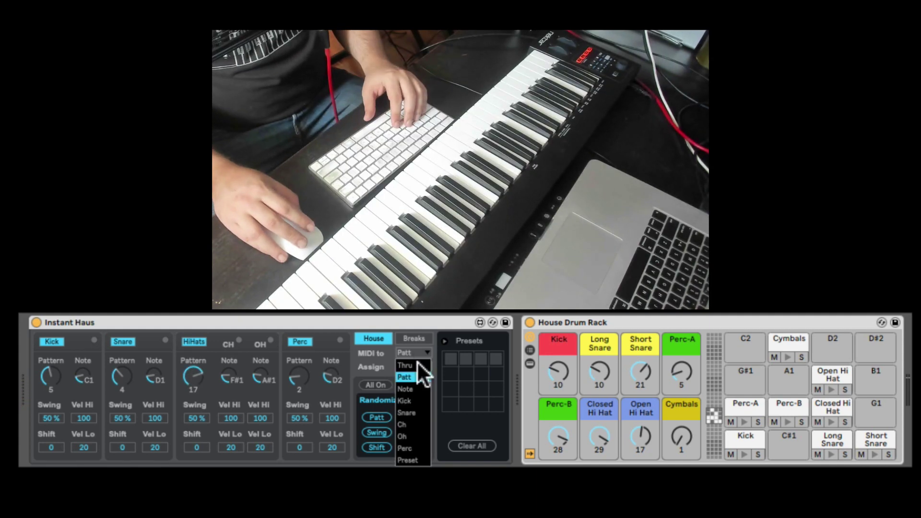
{"action": "left_click", "coordinate": [415, 393]}
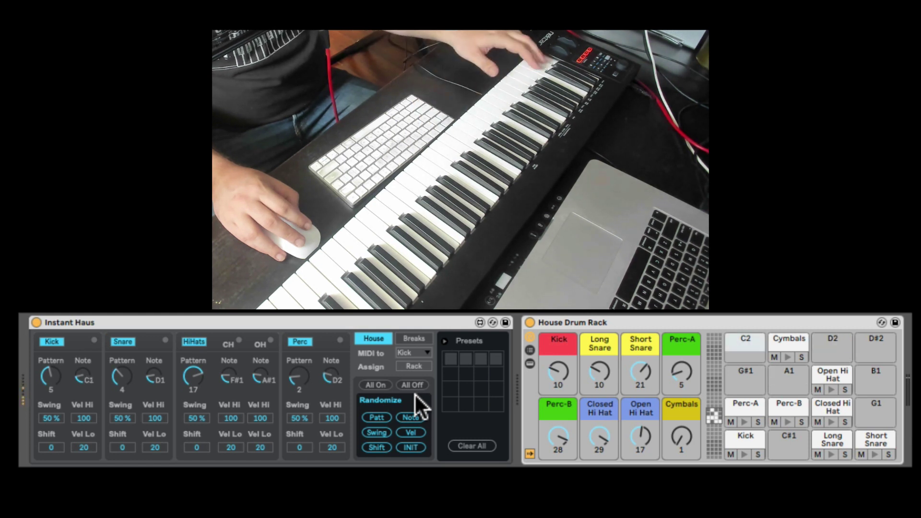
{"action": "left_click", "coordinate": [411, 354]}
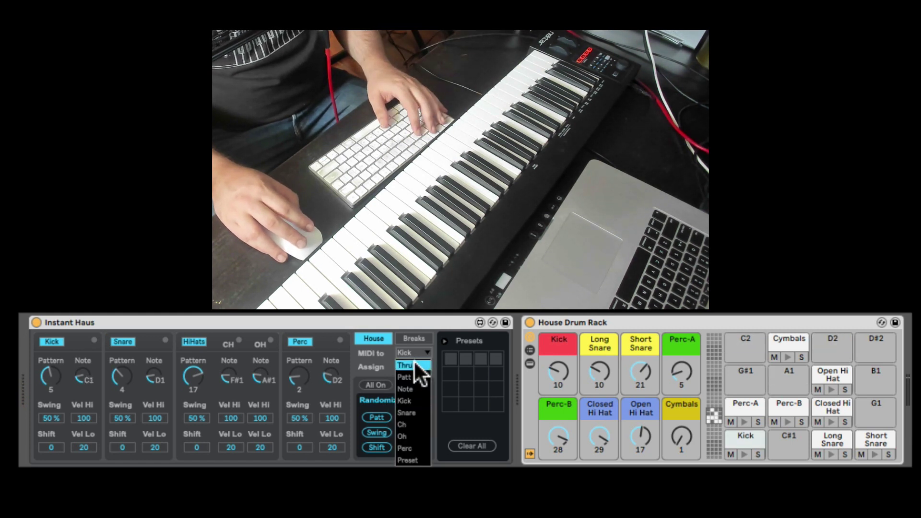
{"action": "left_click", "coordinate": [413, 367]}
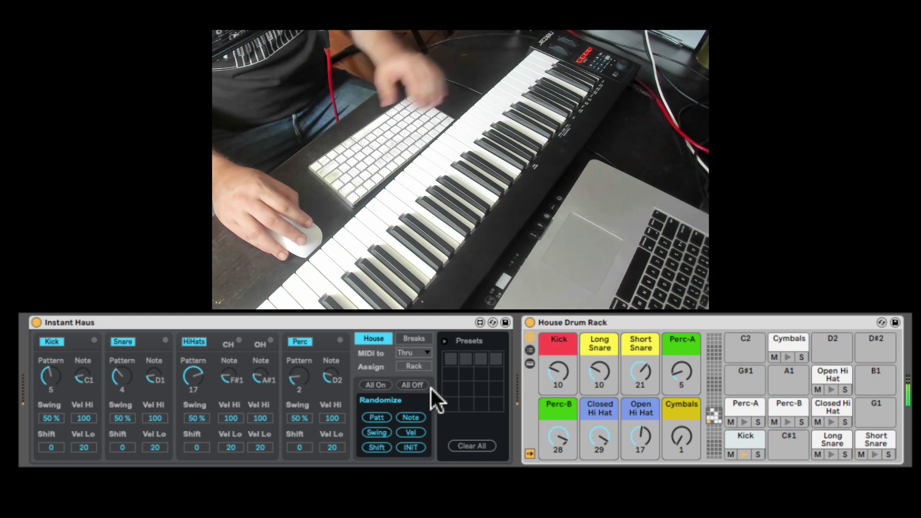
Try the GM note assignment and turn all parts off, restoring the Rack assignment and turning all parts back on
{"action": "left_click", "coordinate": [411, 366]}
{"action": "left_click", "coordinate": [414, 366]}
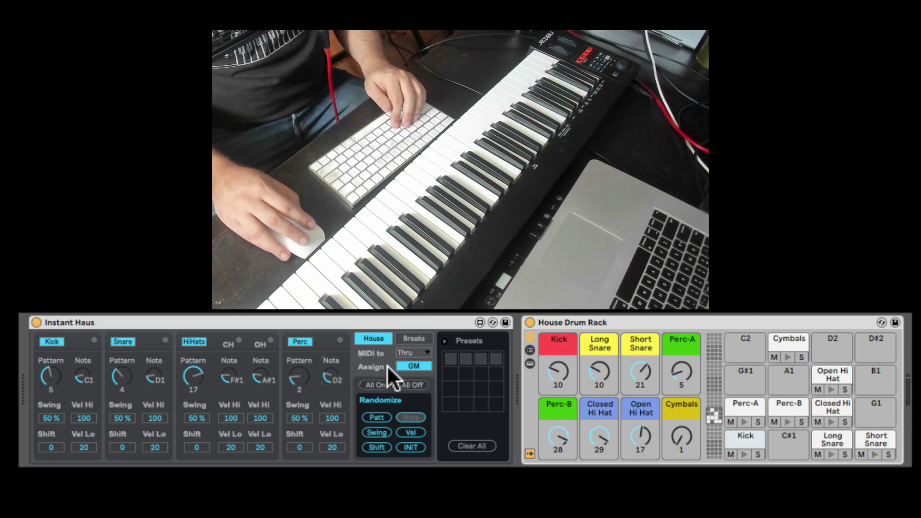
{"action": "left_click", "coordinate": [409, 362]}
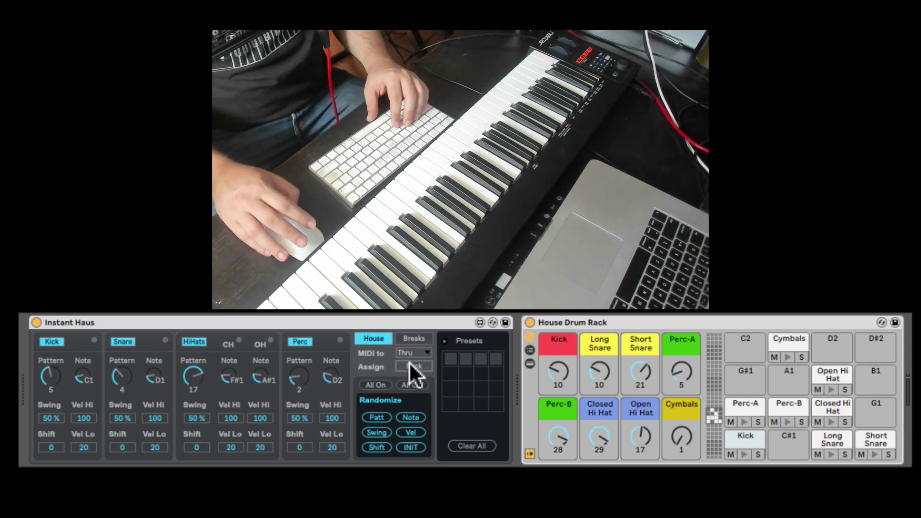
{"action": "left_click", "coordinate": [405, 386]}
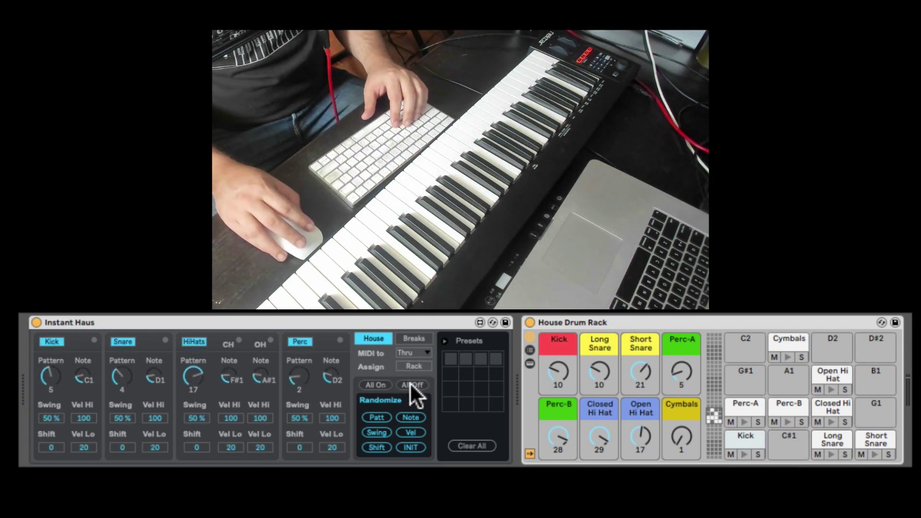
{"action": "left_click", "coordinate": [376, 385]}
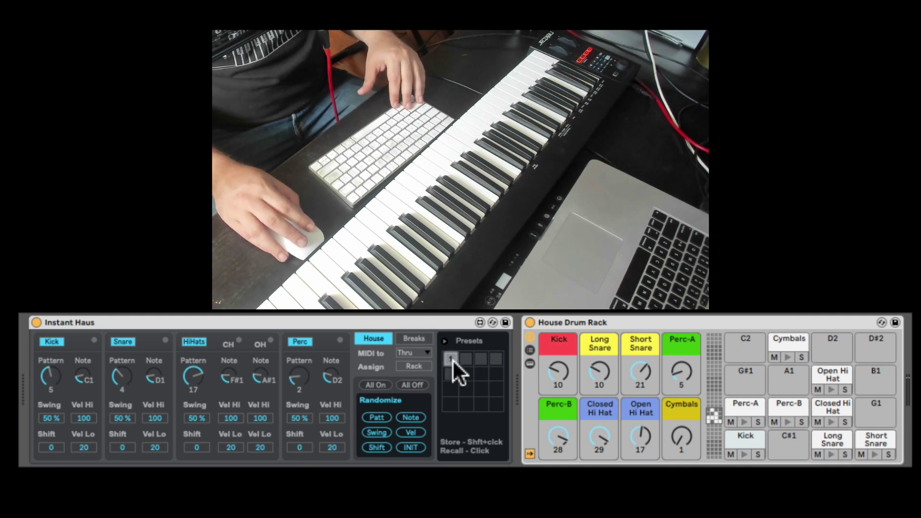
Store the current settings in the first preset slot and the slot below it, and recall the first preset
{"action": "left_click", "coordinate": [451, 360]}
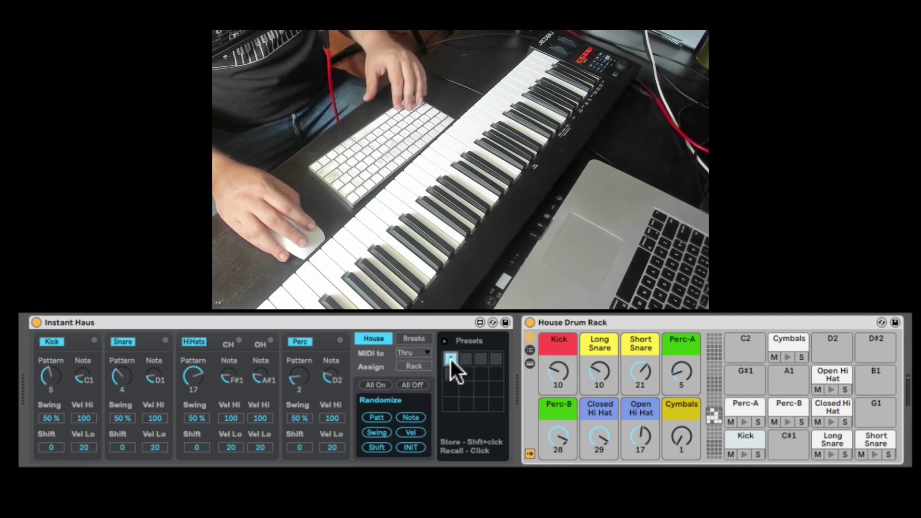
{"action": "left_click", "coordinate": [467, 359]}
{"action": "left_click", "coordinate": [451, 359]}
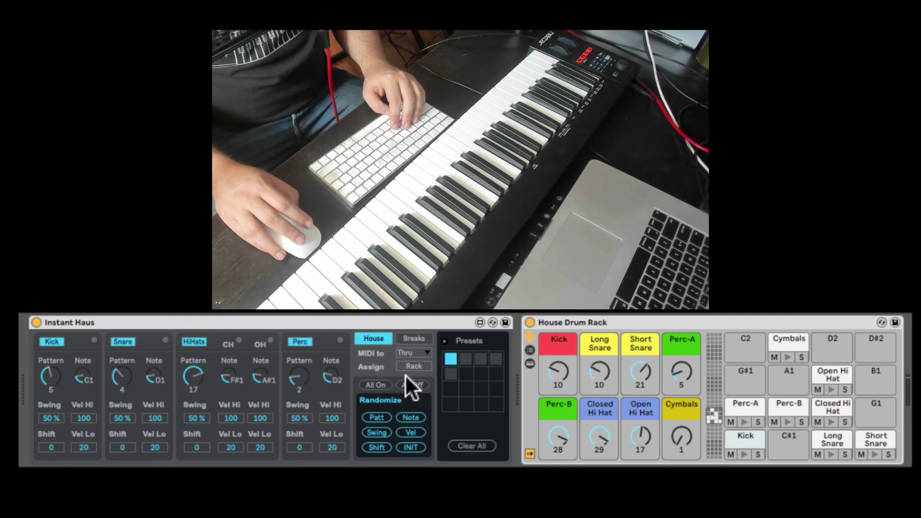
Hide and show the preset section again, and try the Breaks mode before returning to House
{"action": "left_click", "coordinate": [441, 339]}
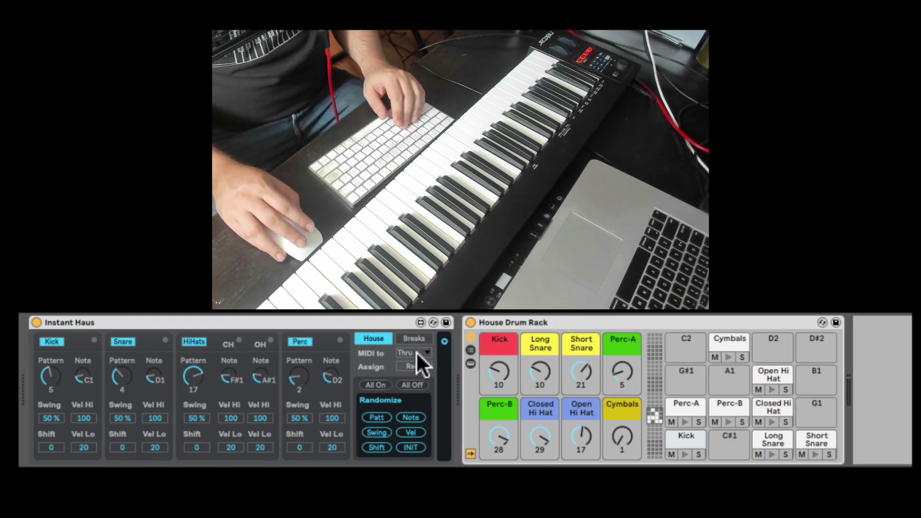
{"action": "left_click", "coordinate": [442, 341]}
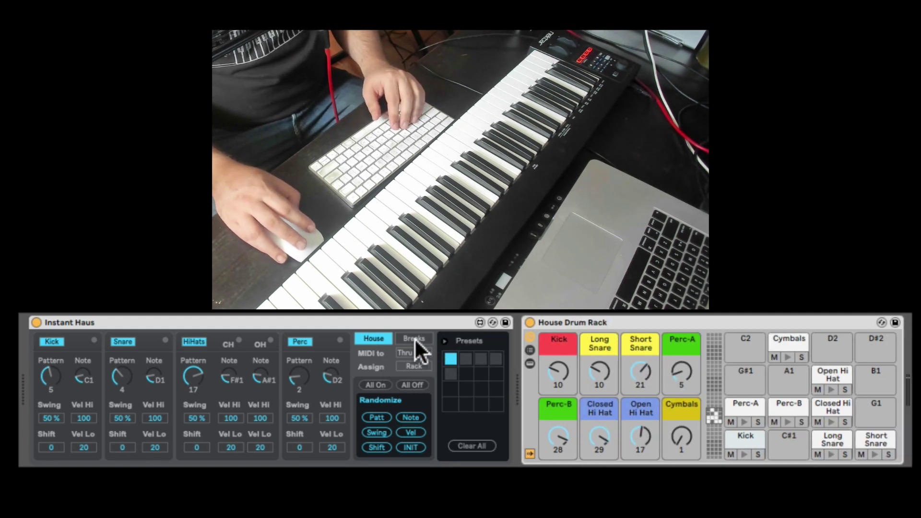
{"action": "left_click", "coordinate": [414, 337]}
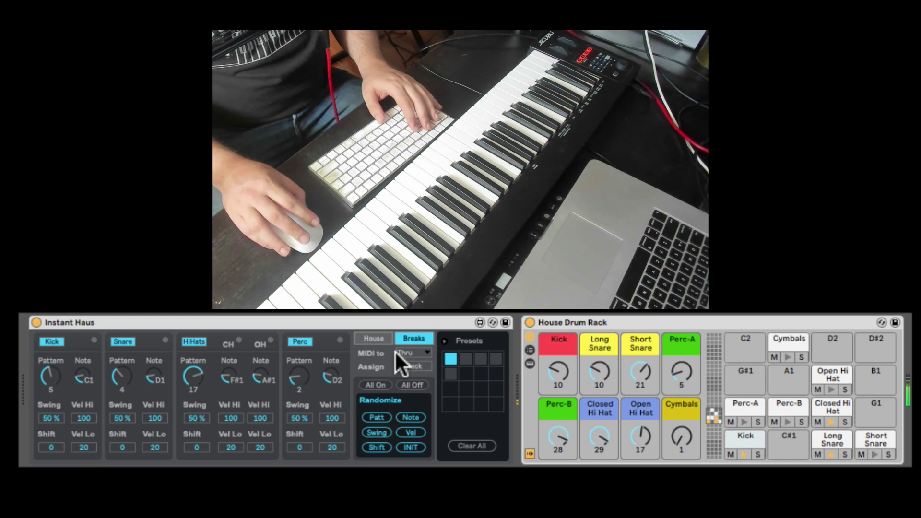
{"action": "left_click", "coordinate": [388, 339]}
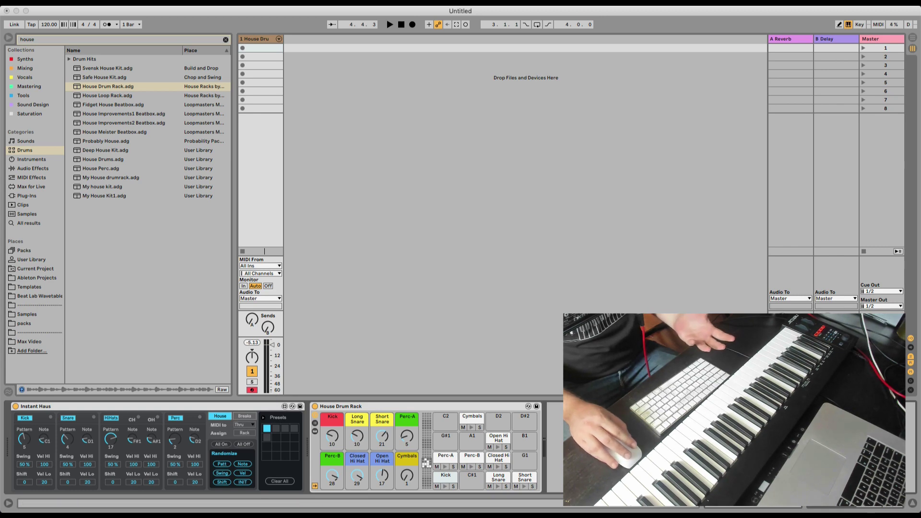
Insert a MIDI track beside the House Drum Rack track and set its MIDI From input to 1-House Drum Rack
{"action": "left_click", "coordinate": [259, 38]}
{"action": "right_click", "coordinate": [298, 47]}
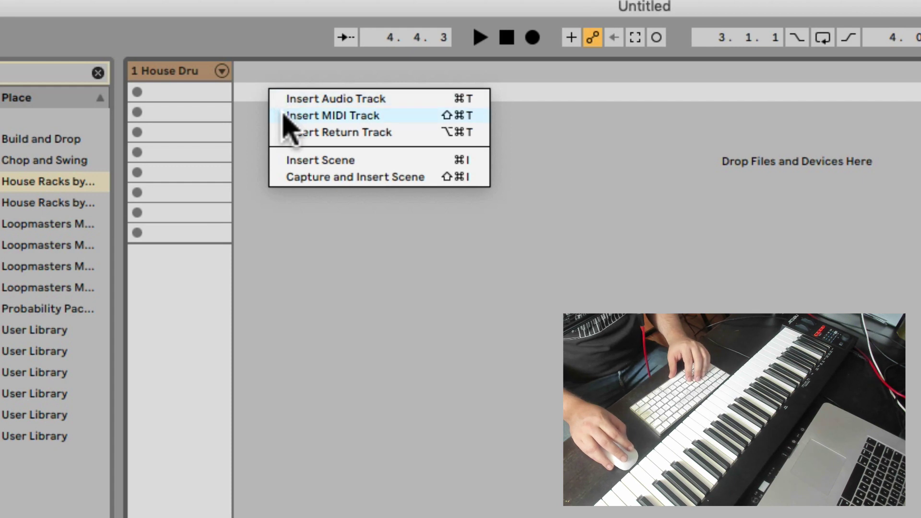
{"action": "left_click", "coordinate": [298, 116]}
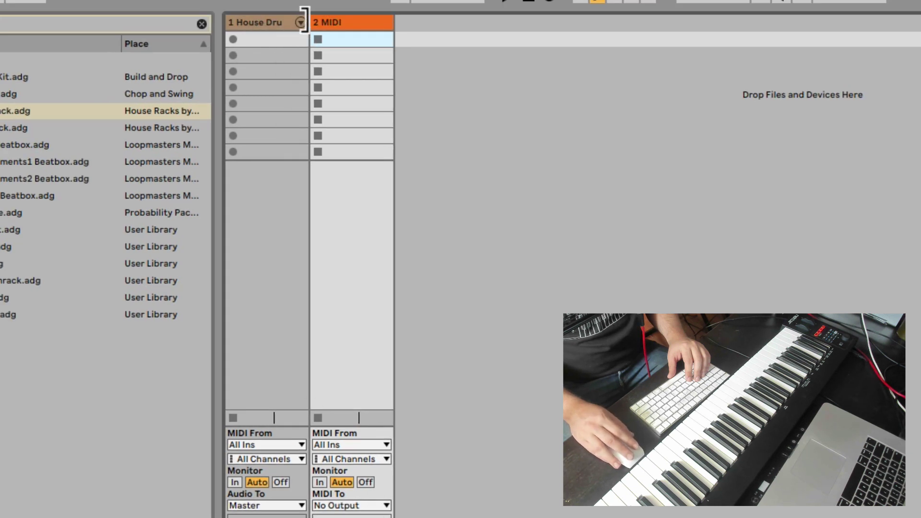
{"action": "left_click_drag", "start_coordinate": [304, 20], "coordinate": [343, 21]}
{"action": "left_click", "coordinate": [391, 445]}
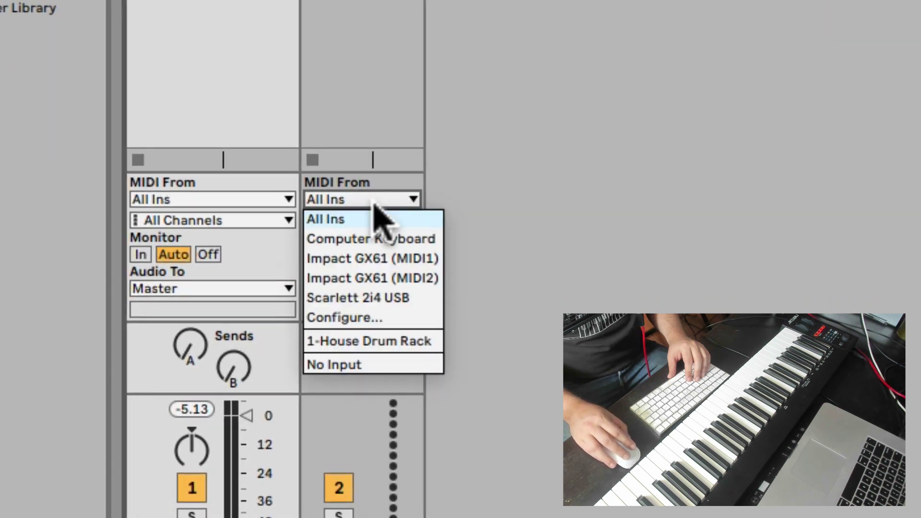
{"action": "left_click", "coordinate": [410, 341]}
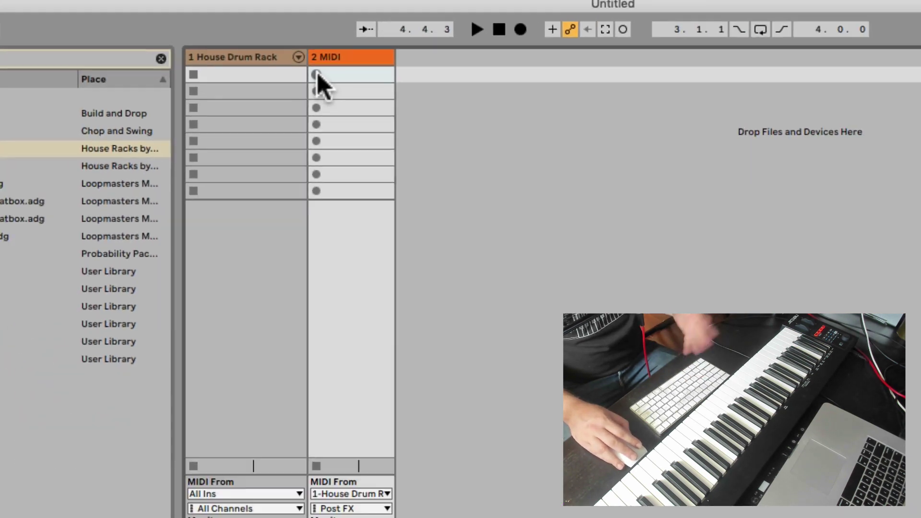
Record the generated beat into the new MIDI track's first clip slot, randomizing the patterns during recording, and stop playback
{"action": "left_click", "coordinate": [306, 48]}
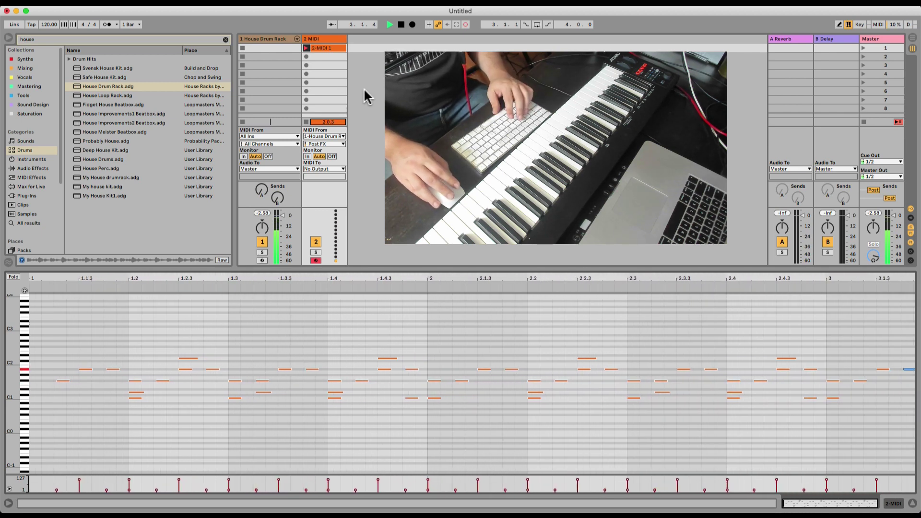
{"action": "left_click", "coordinate": [283, 40]}
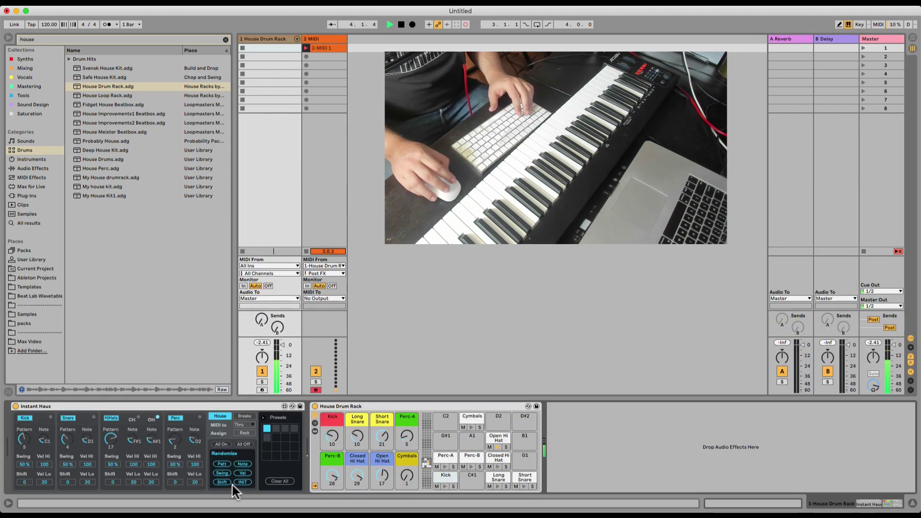
{"action": "left_click", "coordinate": [222, 464]}
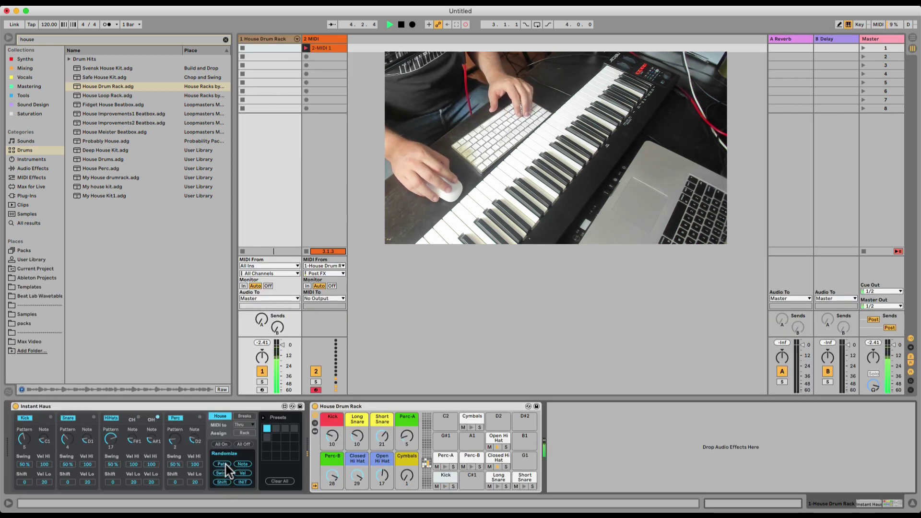
{"action": "left_click", "coordinate": [333, 47]}
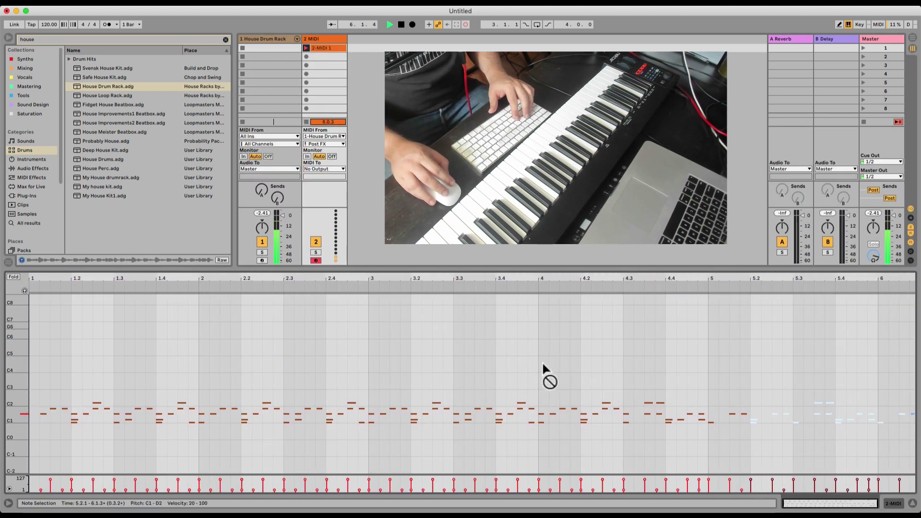
{"action": "key", "text": "space"}
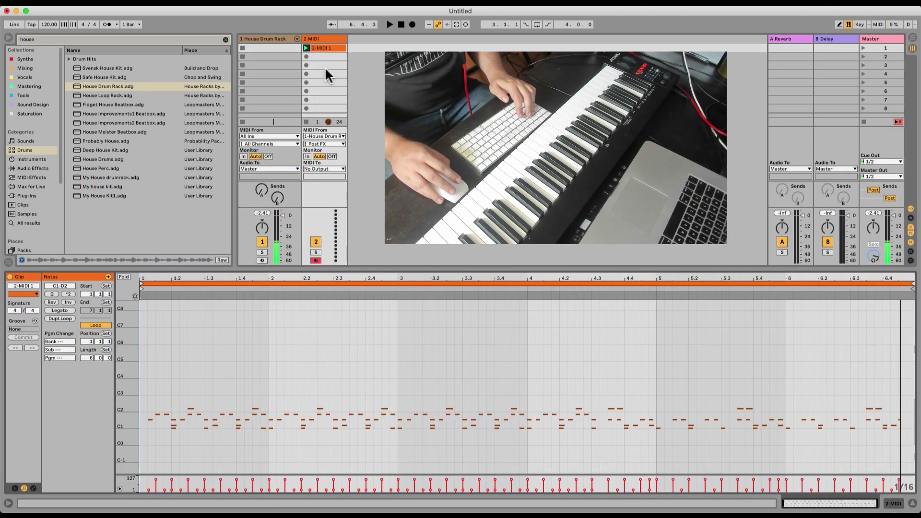
Move the recorded clip to the House Drum Rack track's first slot and play it back with Instant Haus switched off
{"action": "left_click_drag", "start_coordinate": [324, 49], "coordinate": [281, 48]}
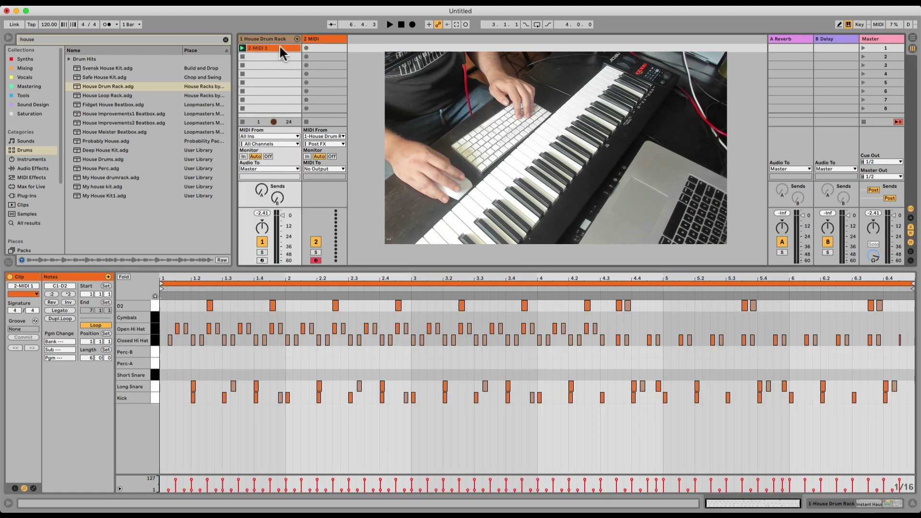
{"action": "left_click", "coordinate": [278, 45]}
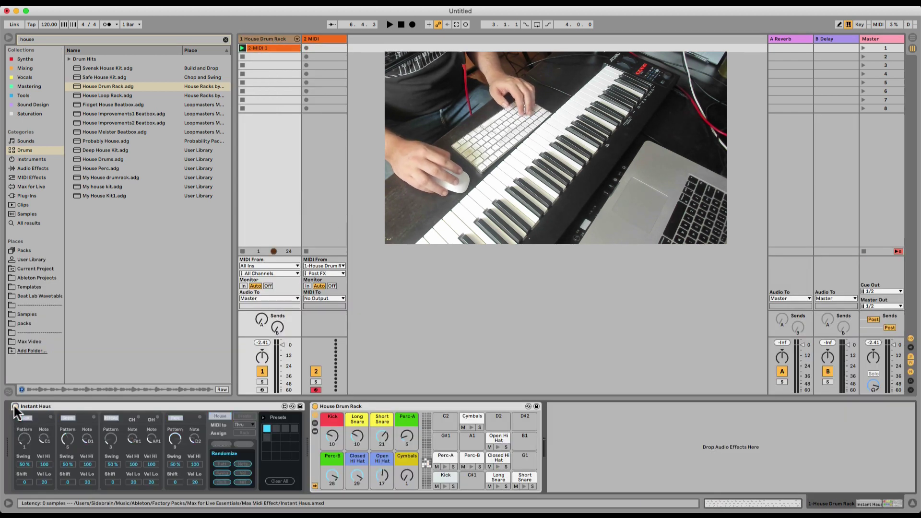
{"action": "key", "text": "space"}
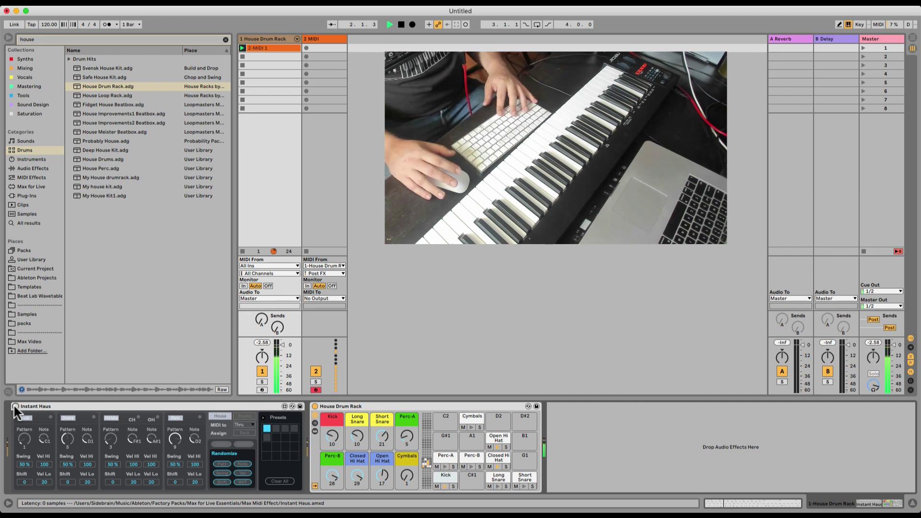
Stop playback, find Instant Afro among the Max for Live devices with the search "insta", and replace Instant Haus with it
{"action": "key", "text": "space"}
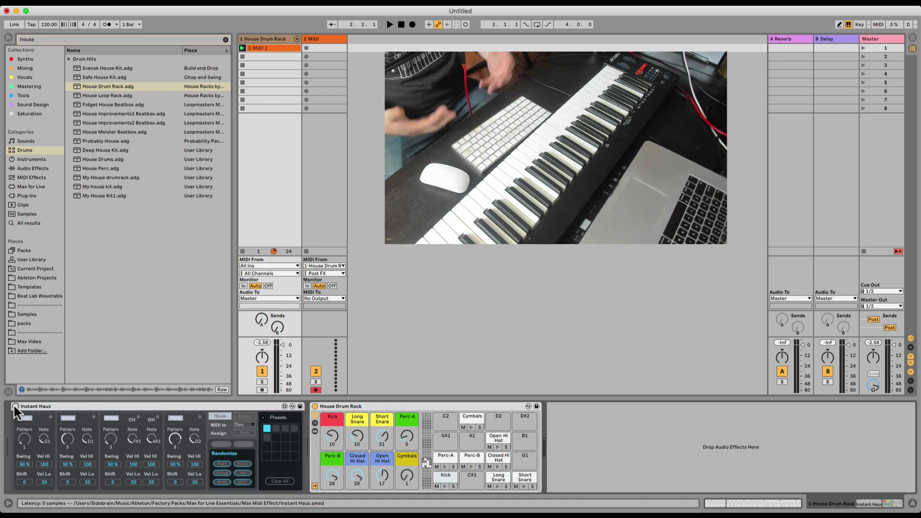
{"action": "left_click", "coordinate": [45, 407]}
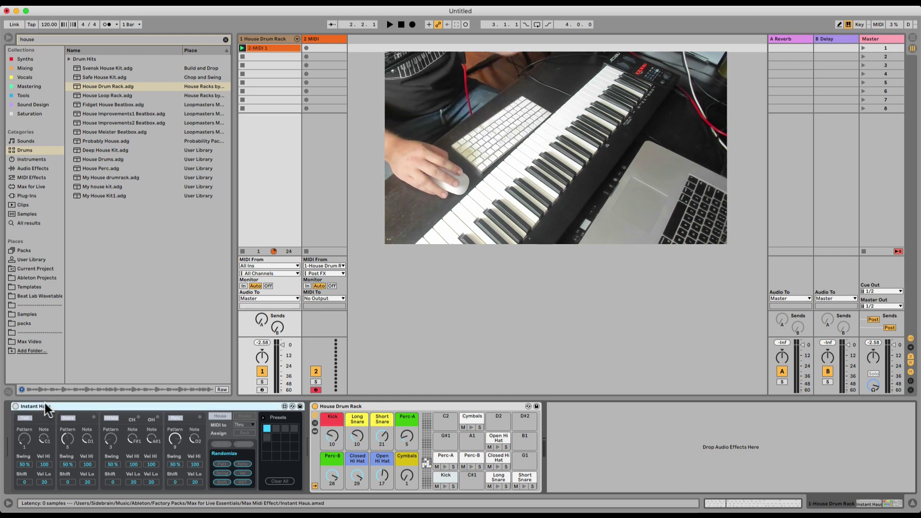
{"action": "left_click", "coordinate": [226, 39]}
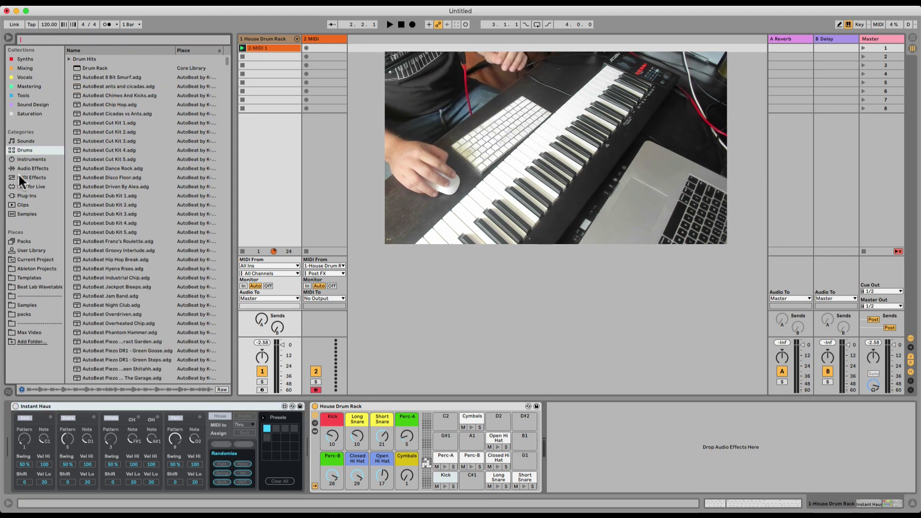
{"action": "left_click", "coordinate": [32, 187]}
{"action": "left_click", "coordinate": [57, 39]}
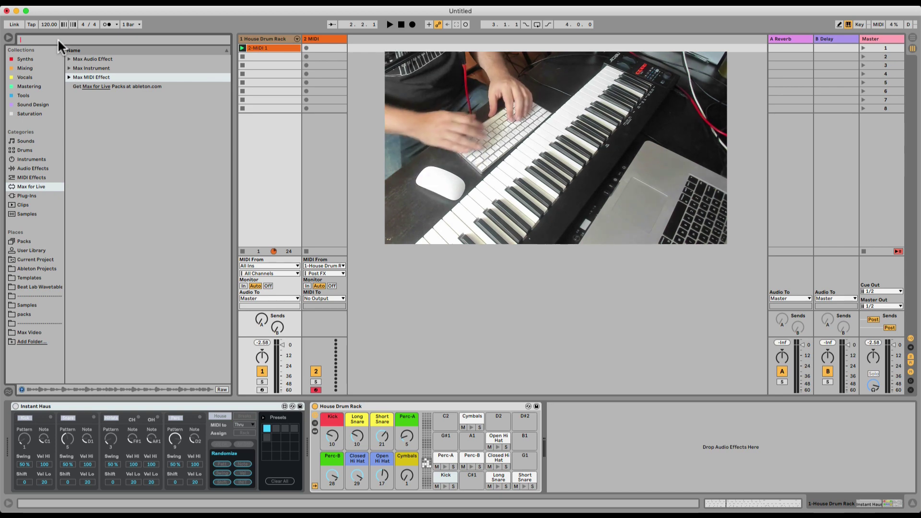
{"action": "type", "text": "insta"}
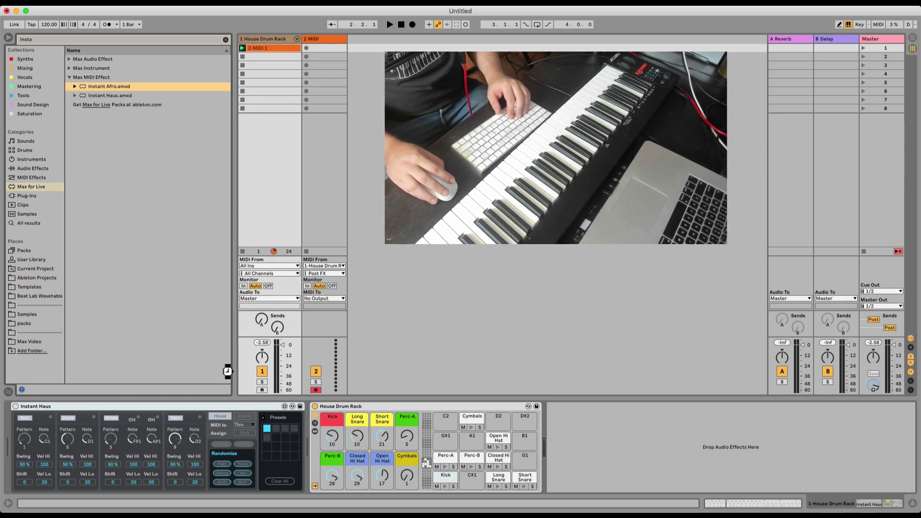
{"action": "key", "text": "Return"}
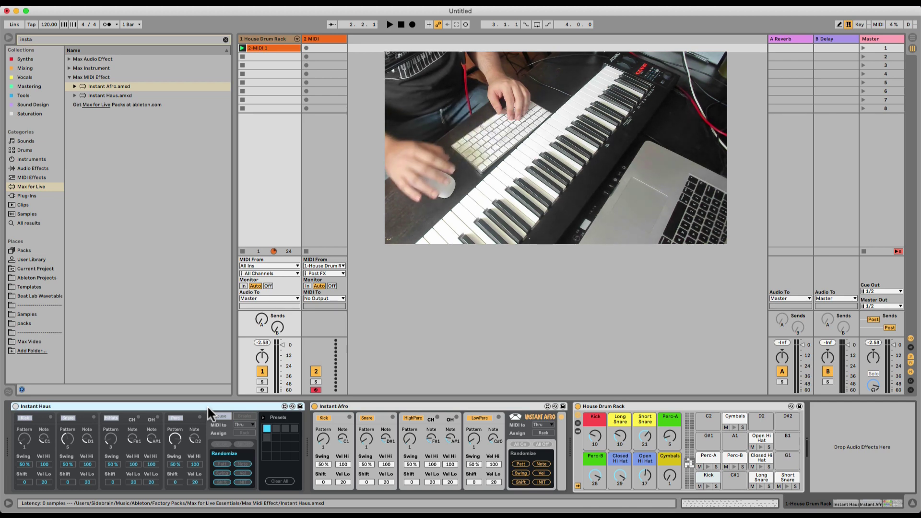
{"action": "key", "text": "Delete"}
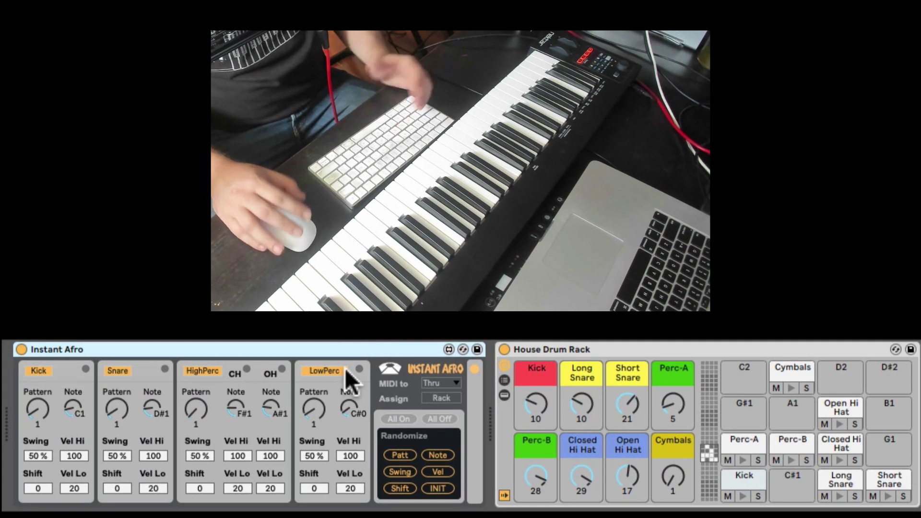
Set the Instant Afro patterns to 3 for Kick, 4 for Snare, 8 for HighPerc and 3 for LowPerc during playback
{"action": "left_click", "coordinate": [196, 409]}
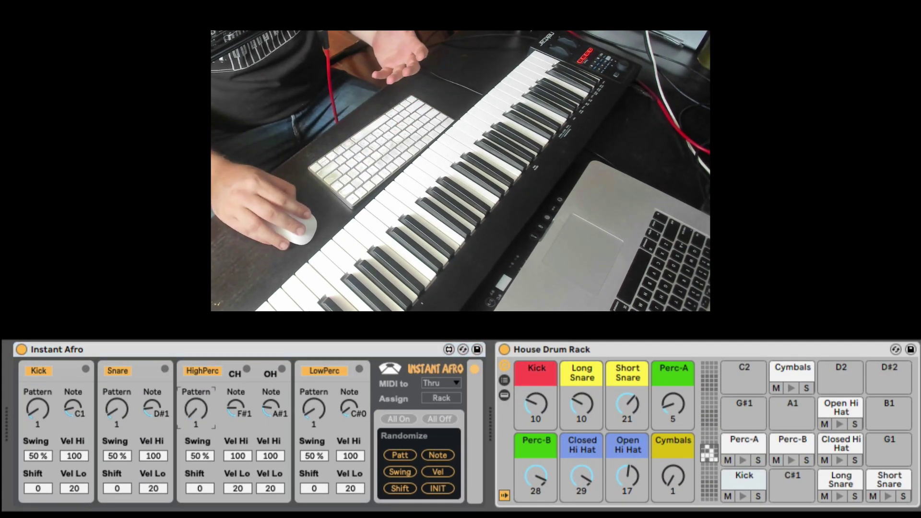
{"action": "left_click_drag", "start_coordinate": [196, 409], "coordinate": [195, 419]}
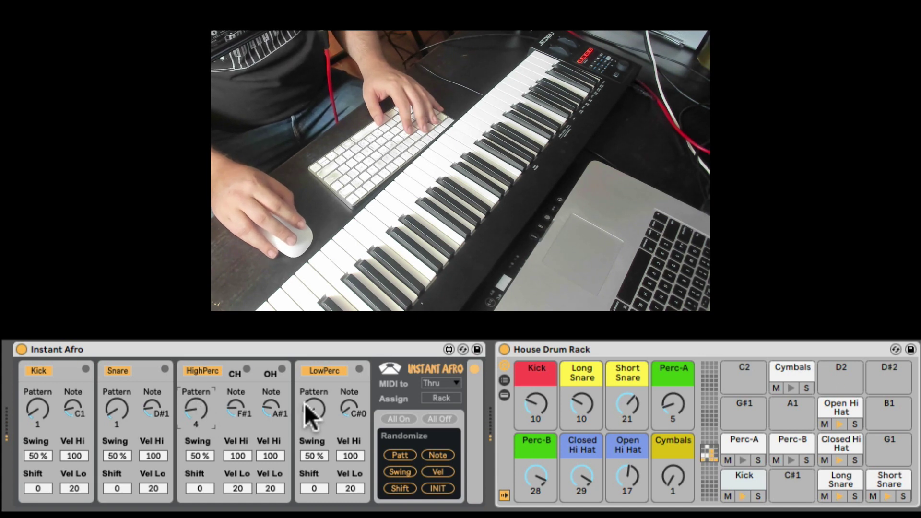
{"action": "left_click_drag", "start_coordinate": [313, 409], "coordinate": [314, 403]}
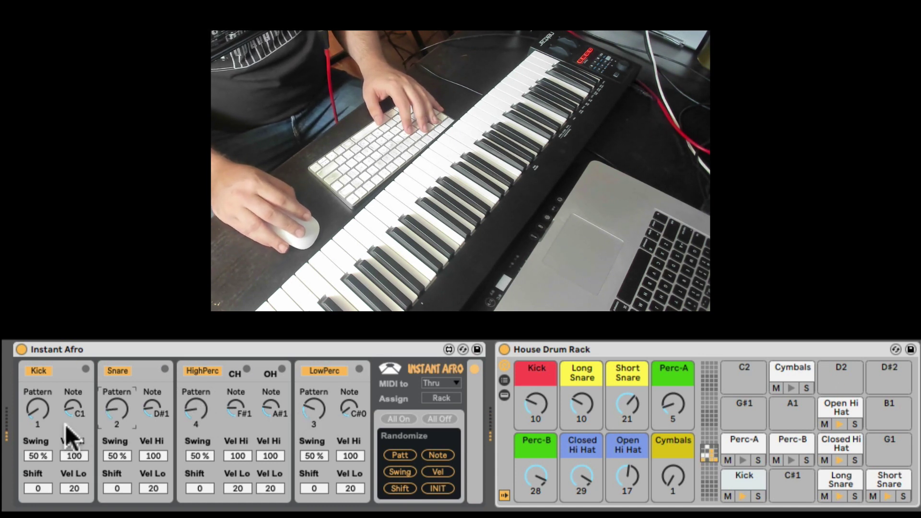
{"action": "left_click_drag", "start_coordinate": [39, 409], "coordinate": [39, 402]}
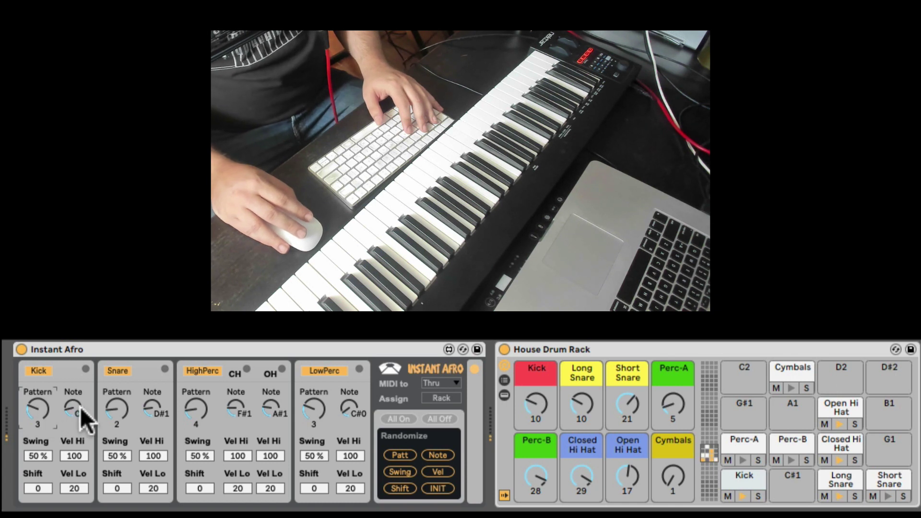
{"action": "left_click_drag", "start_coordinate": [116, 409], "coordinate": [117, 403]}
{"action": "left_click", "coordinate": [195, 409]}
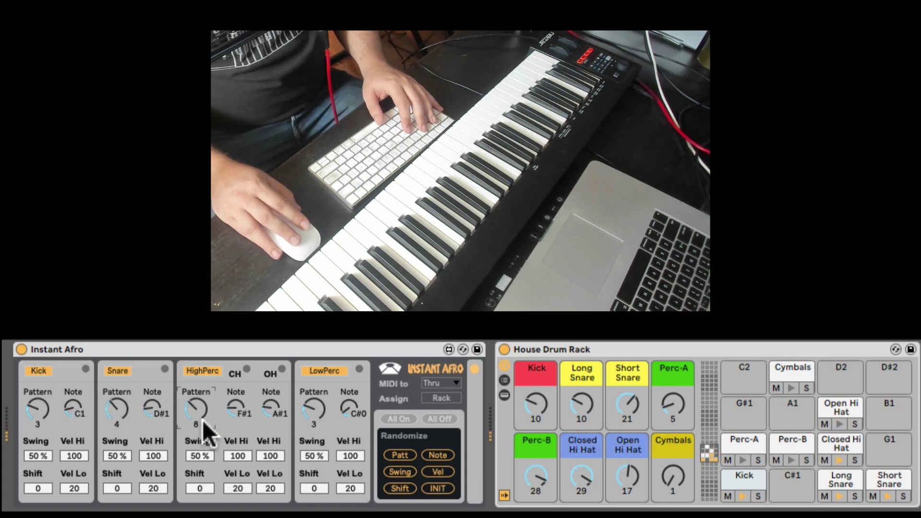